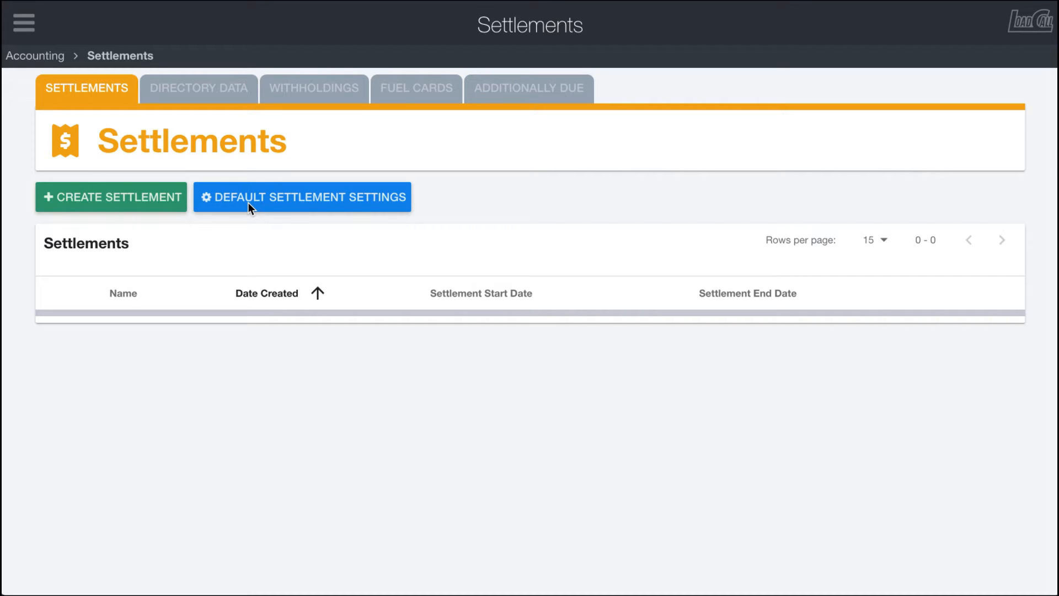
Step: Review the default settlement settings: payout type, payout percent, fuel card fee, email configuration and report selection, and leave them without saving
click(248, 199)
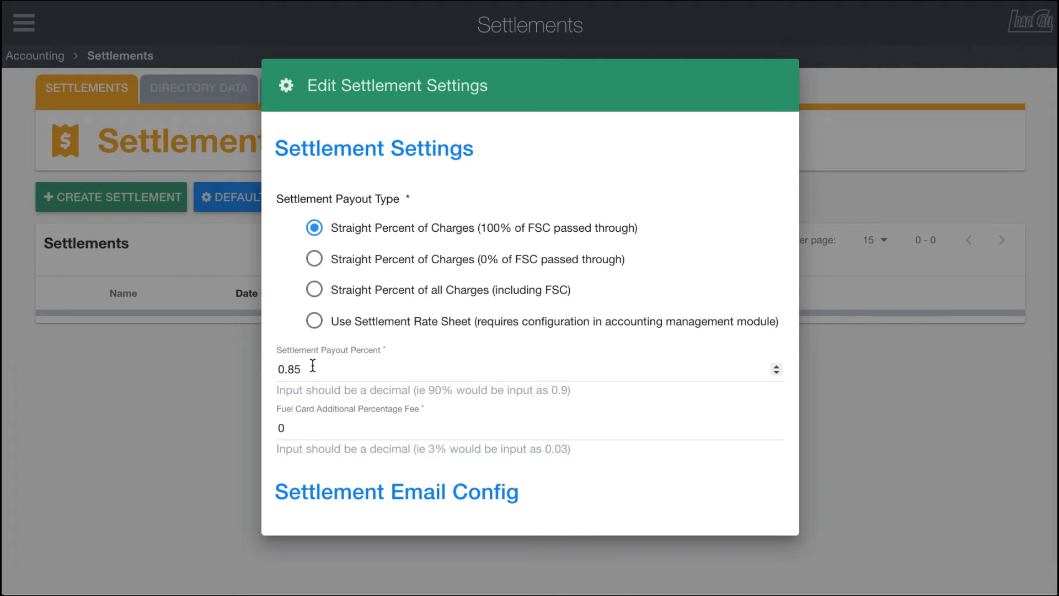
scroll(358, 422, down, 1)
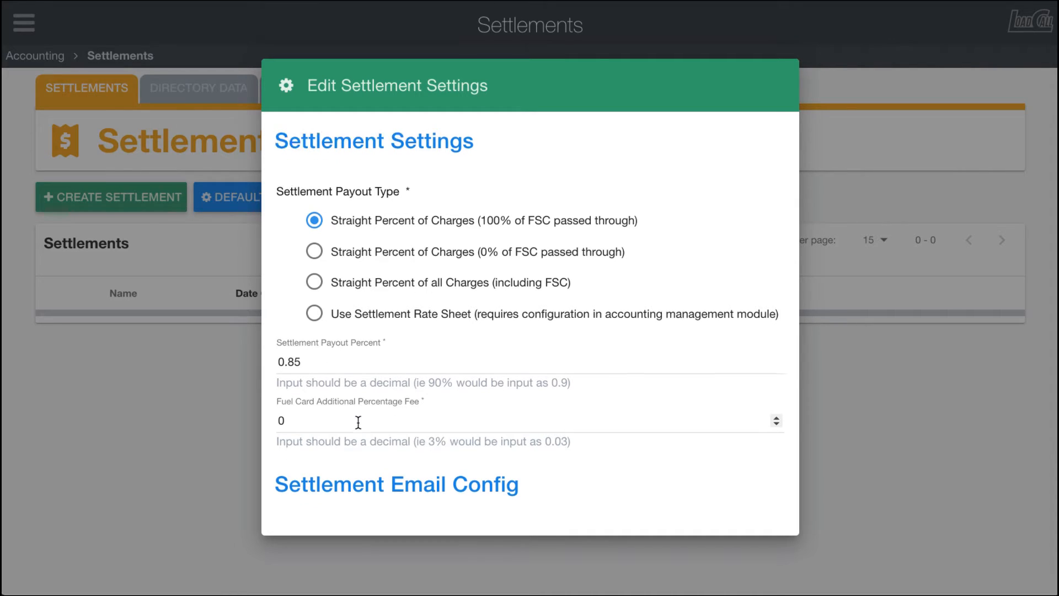
scroll(358, 422, down, 1)
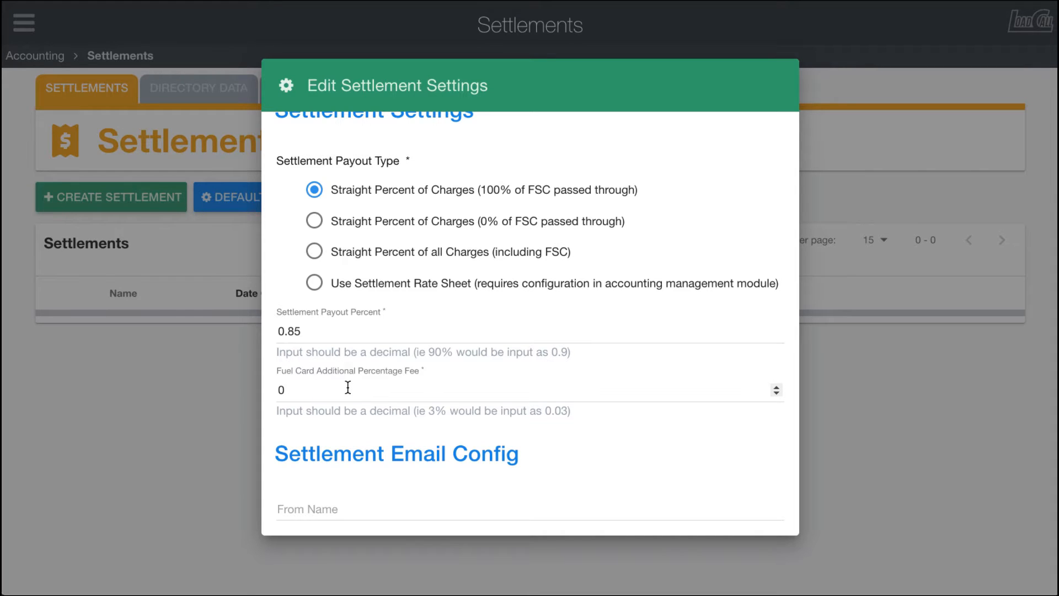
scroll(347, 388, down, 1)
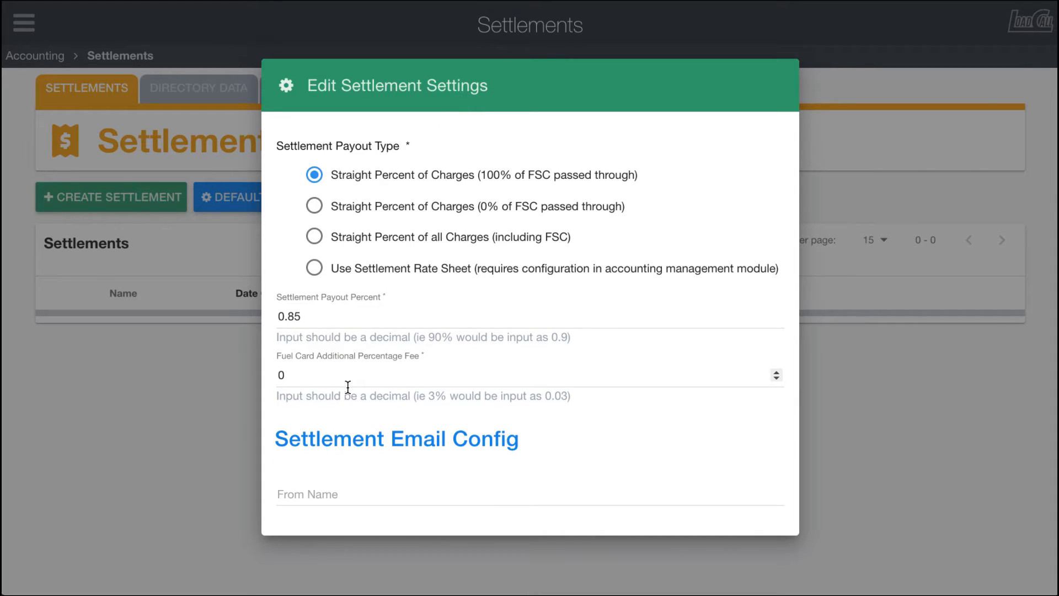
scroll(347, 387, down, 5)
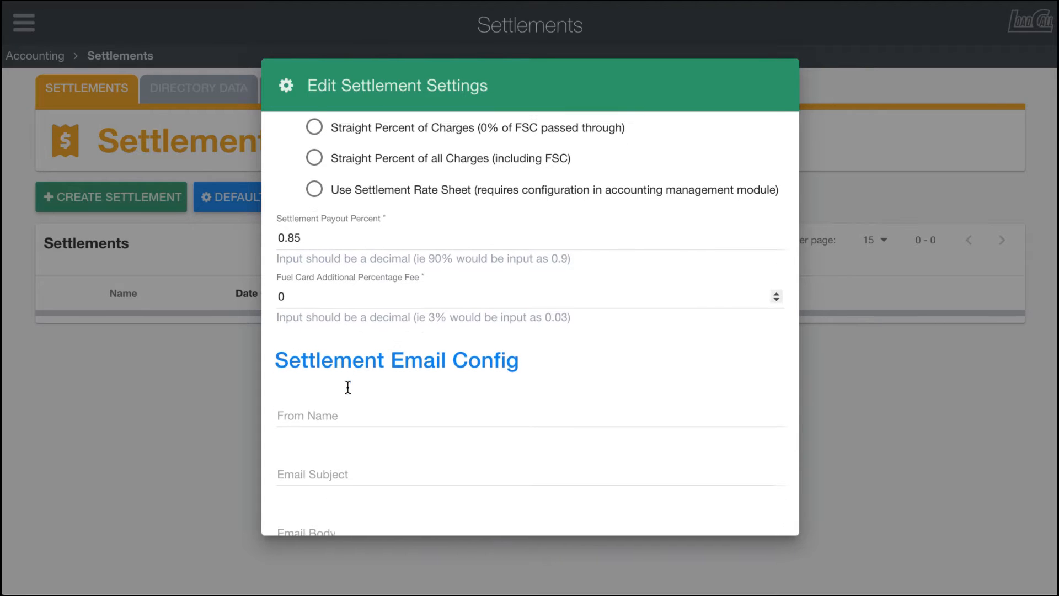
scroll(356, 396, down, 5)
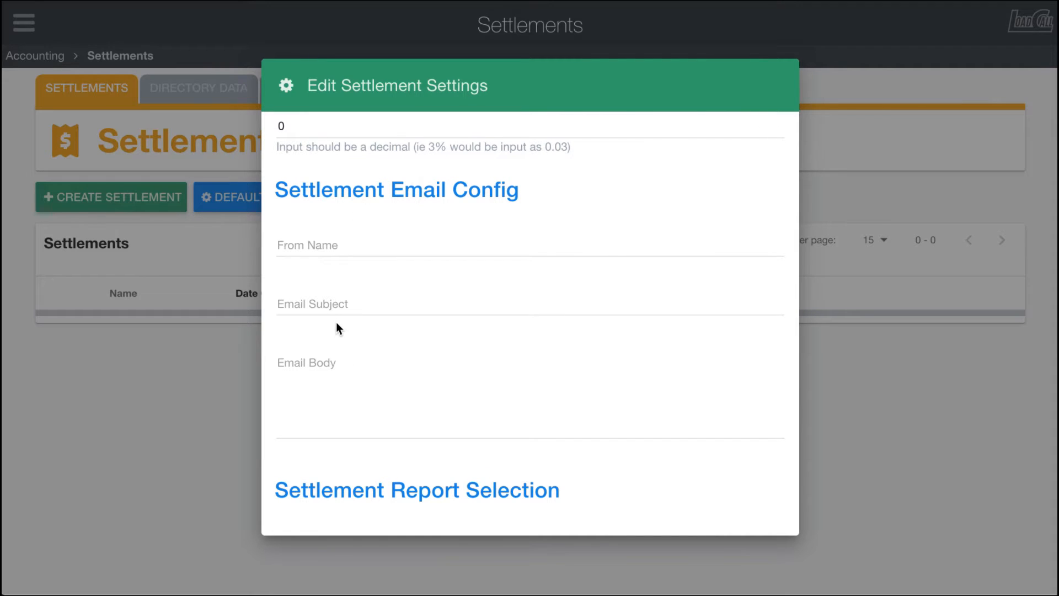
scroll(338, 326, down, 6)
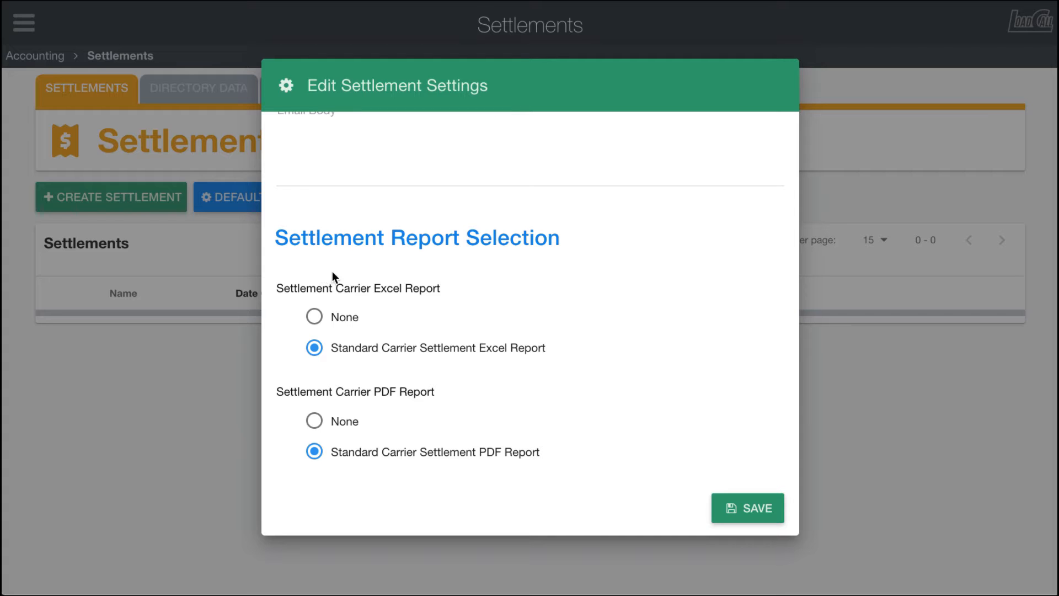
click(205, 427)
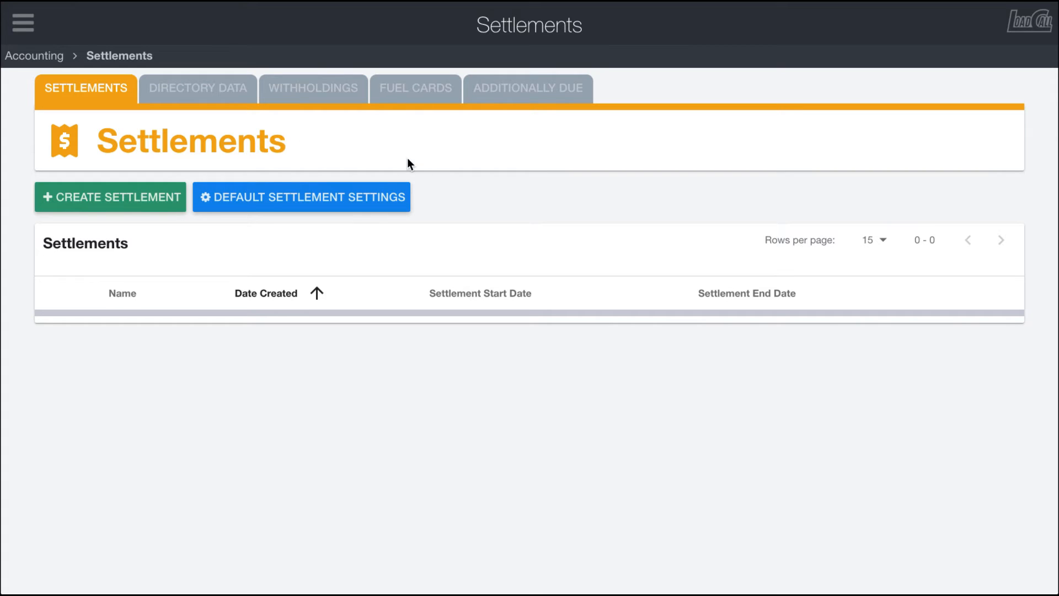
Step: Open Settlement Quick Config from Directory Data and look through the drivers and trucks lists and the first driver's available settings options
click(187, 91)
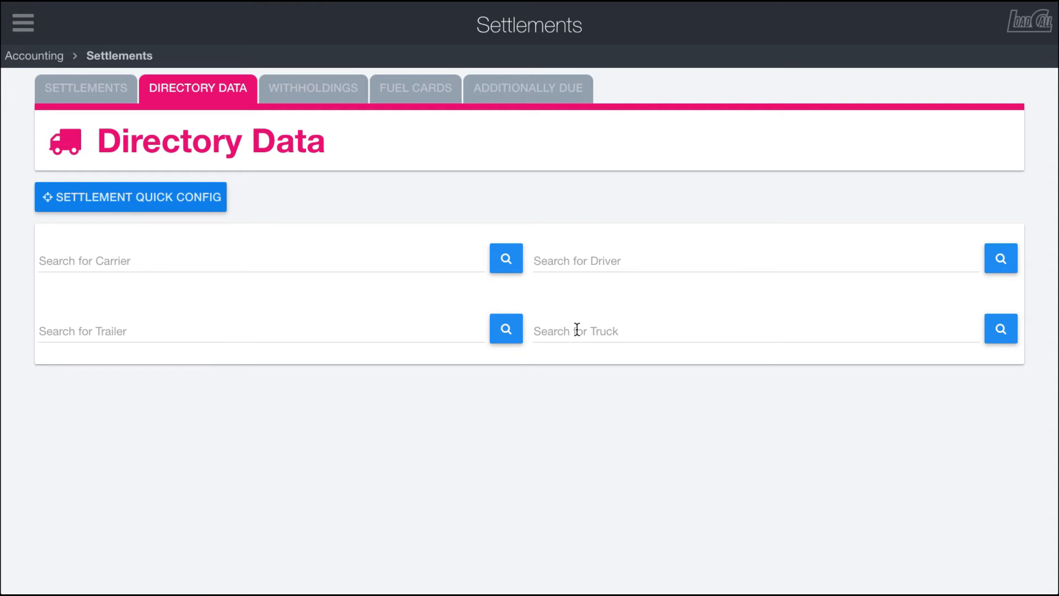
click(149, 202)
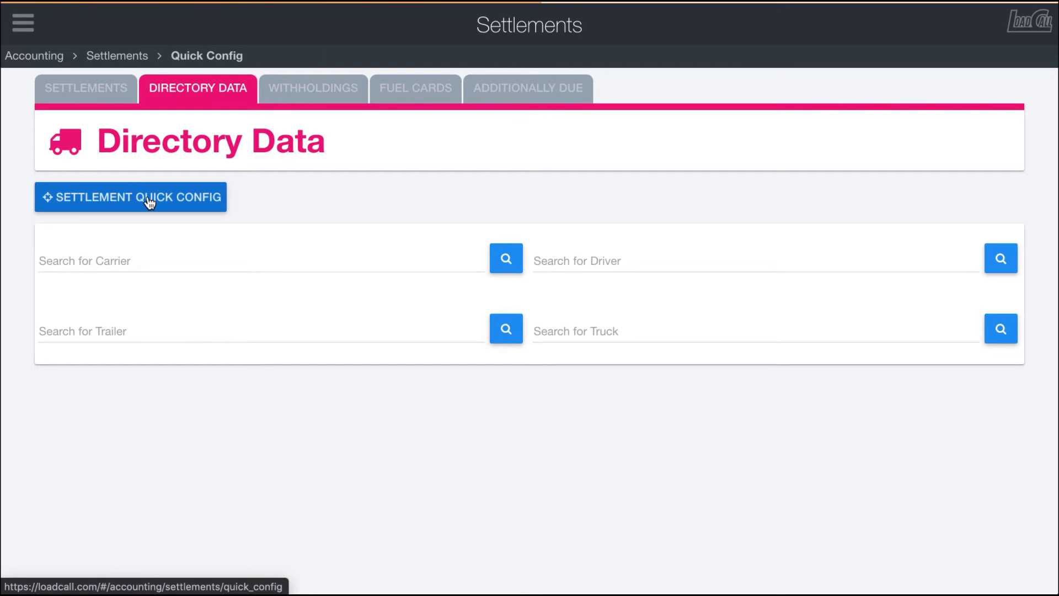
scroll(402, 251, down, 1)
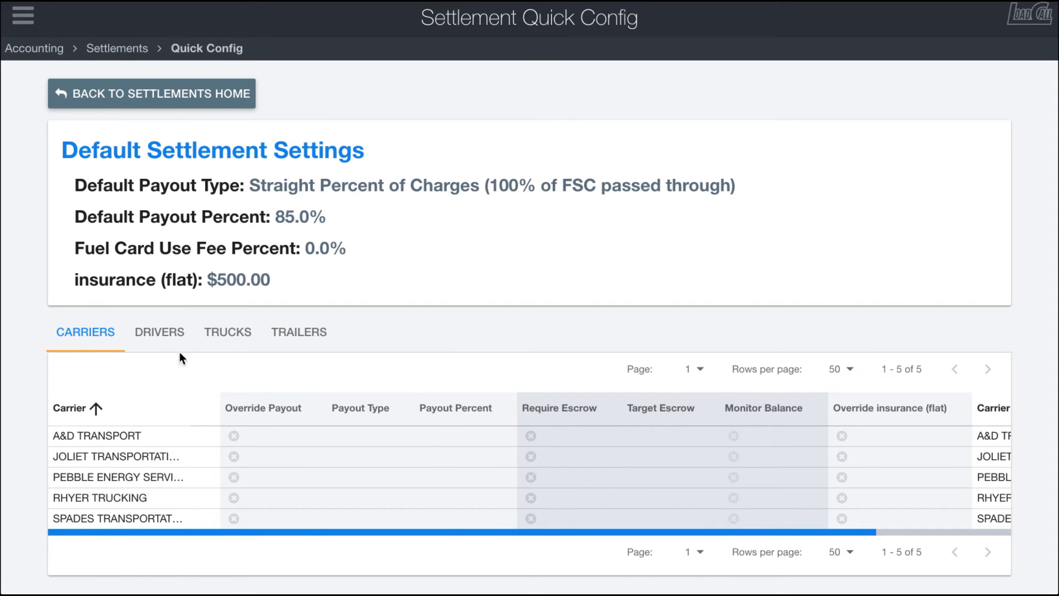
click(166, 335)
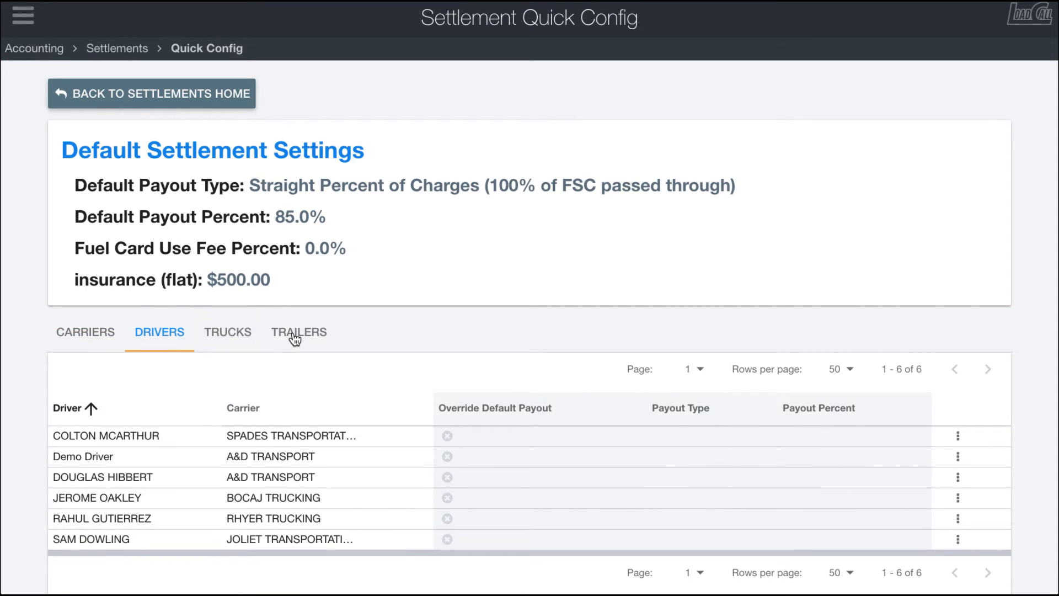
click(218, 344)
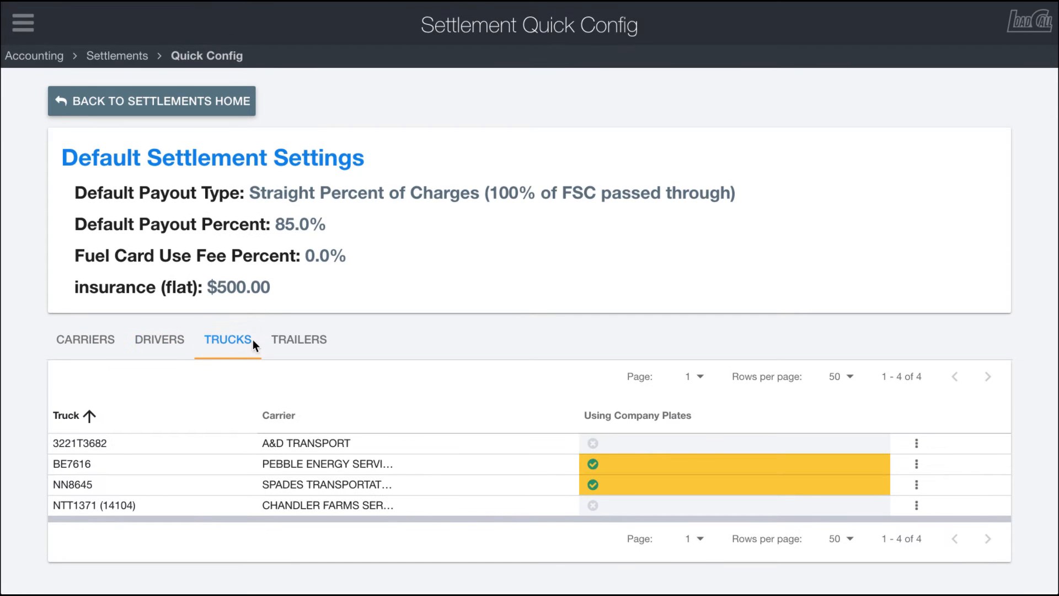
click(165, 330)
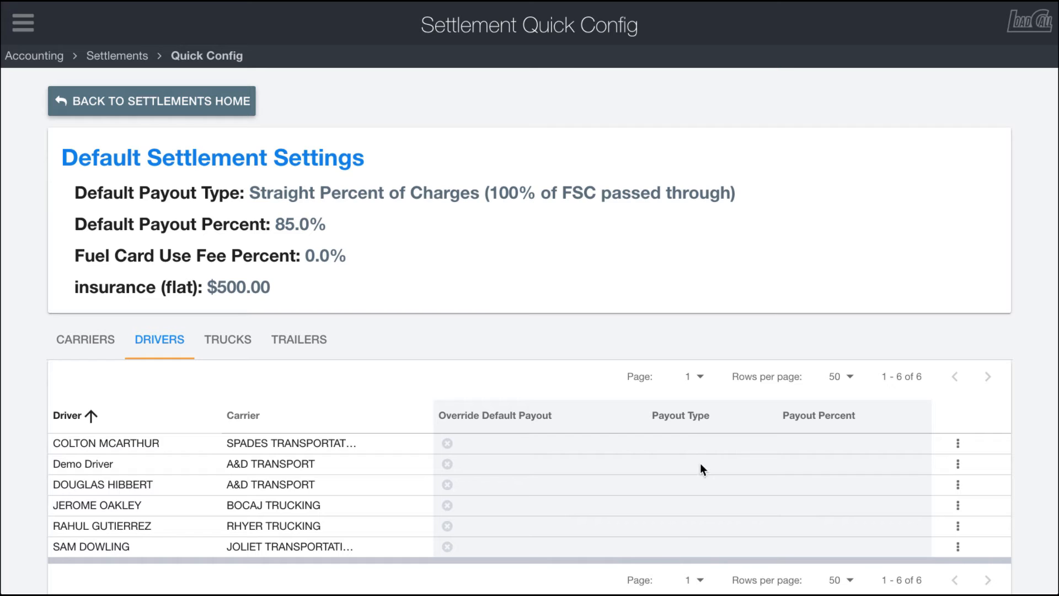
click(957, 444)
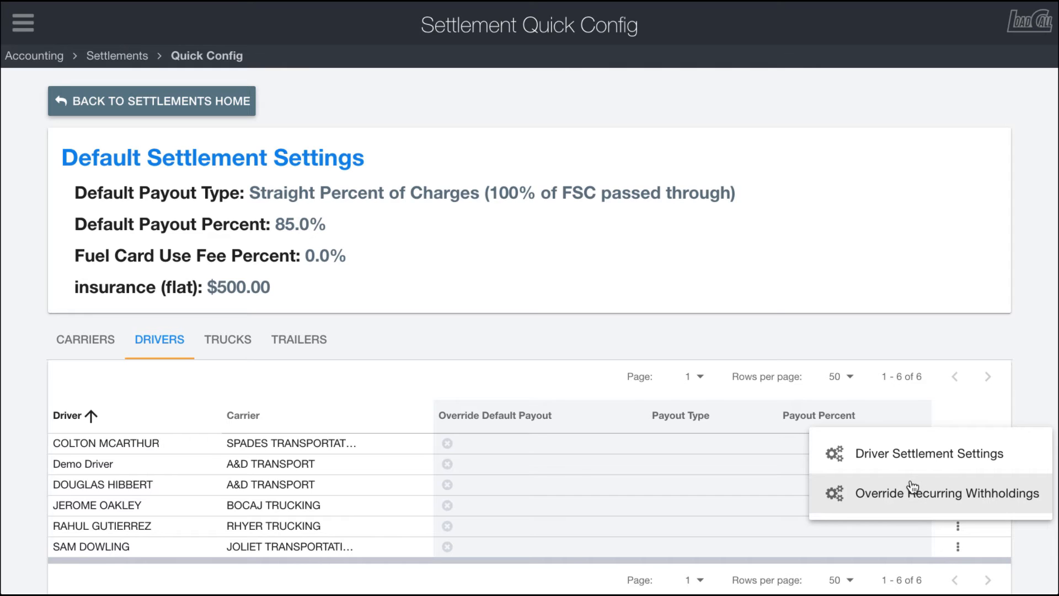
click(394, 395)
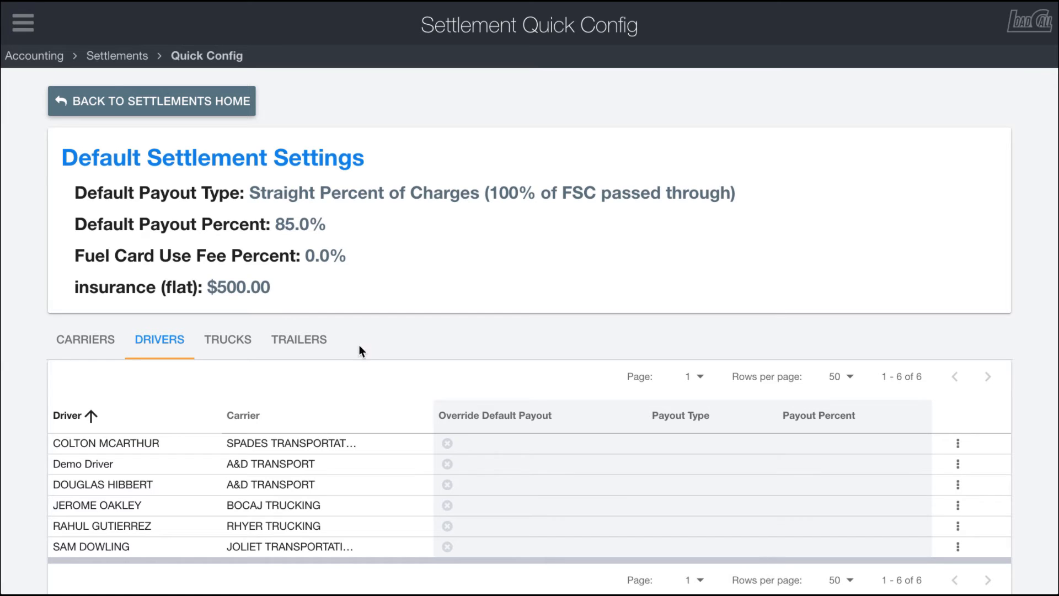
Step: Return to the settlements home and recheck the payout values in the default settlement settings
click(115, 97)
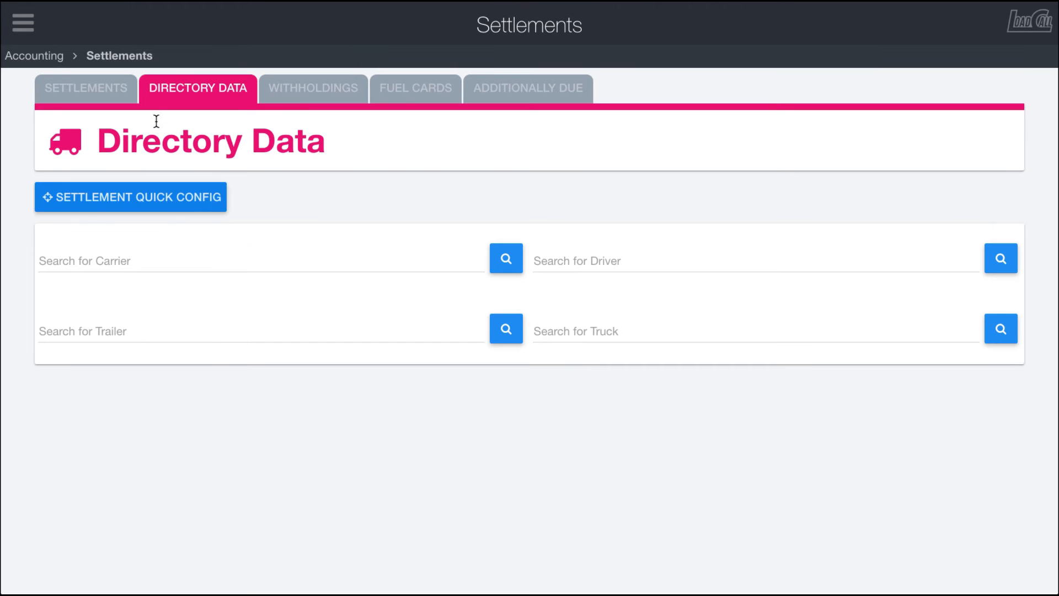
click(95, 98)
click(332, 202)
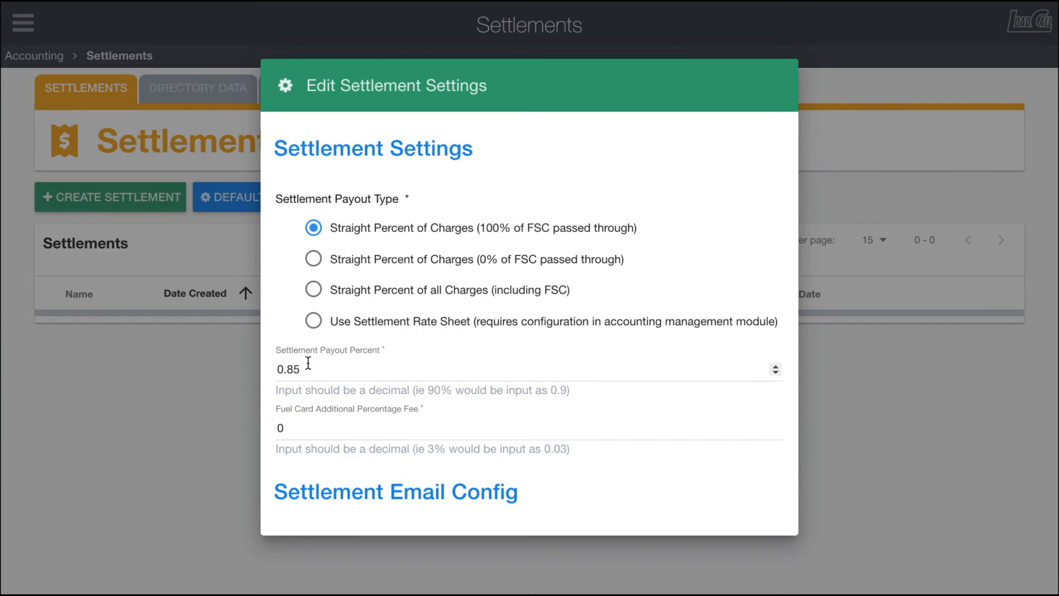
click(171, 372)
Step: Open the Driver Settlement Settings for the first listed driver in Settlement Quick Config
click(183, 97)
click(147, 197)
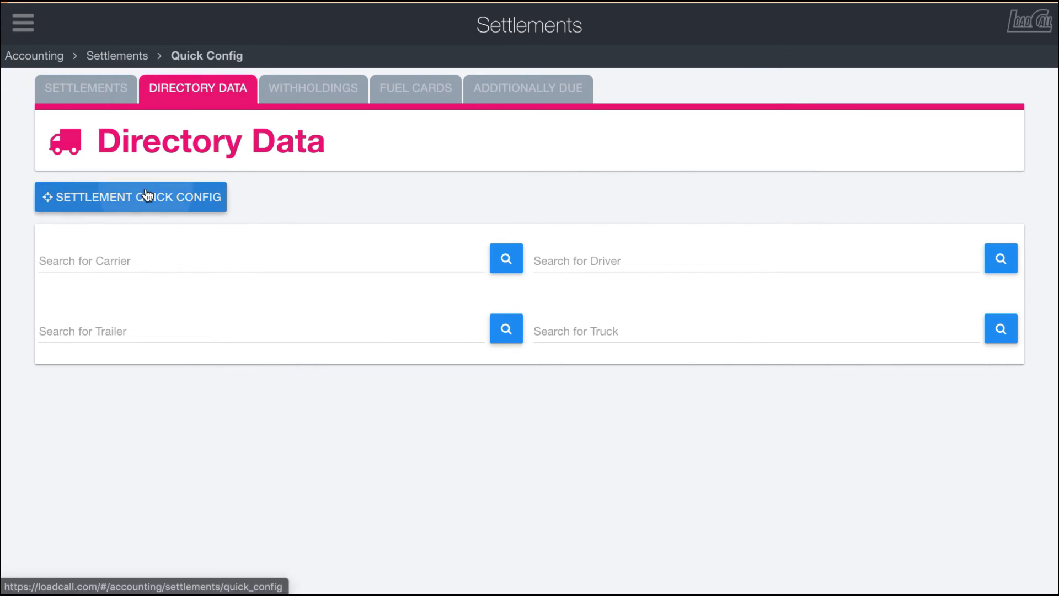
click(167, 338)
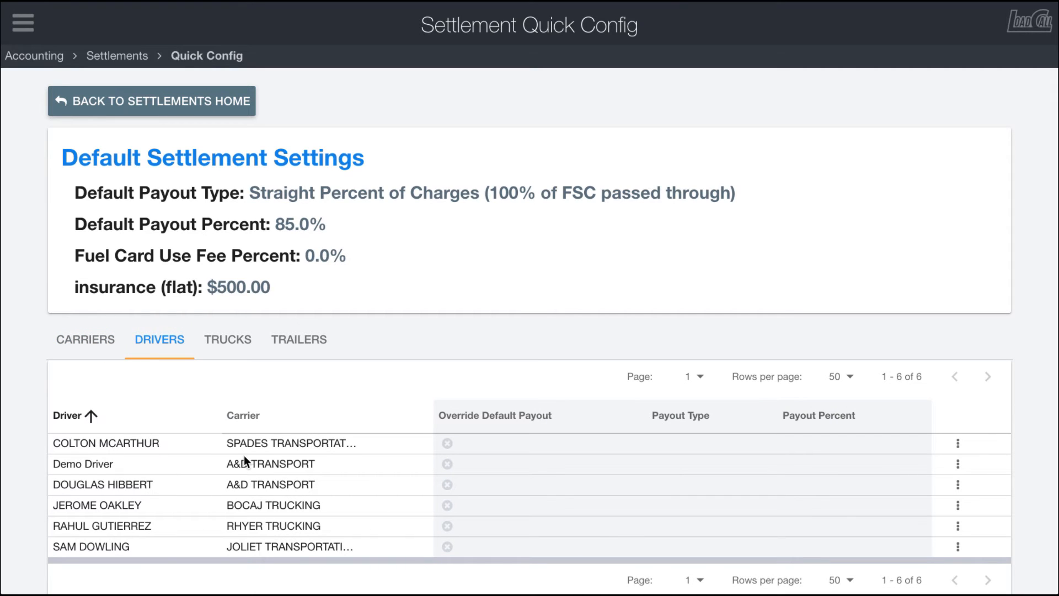
click(958, 444)
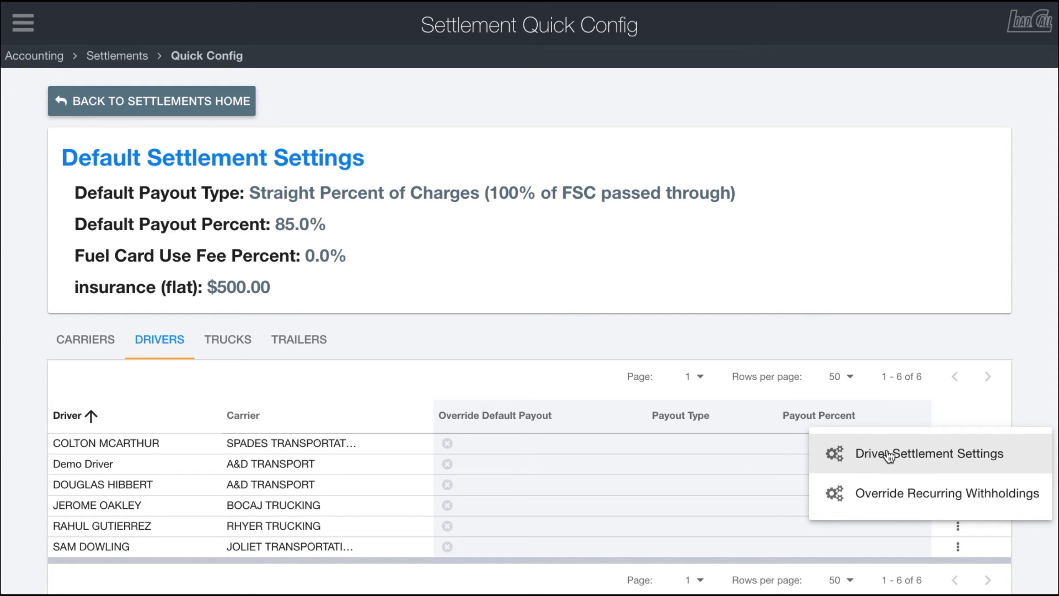
click(867, 453)
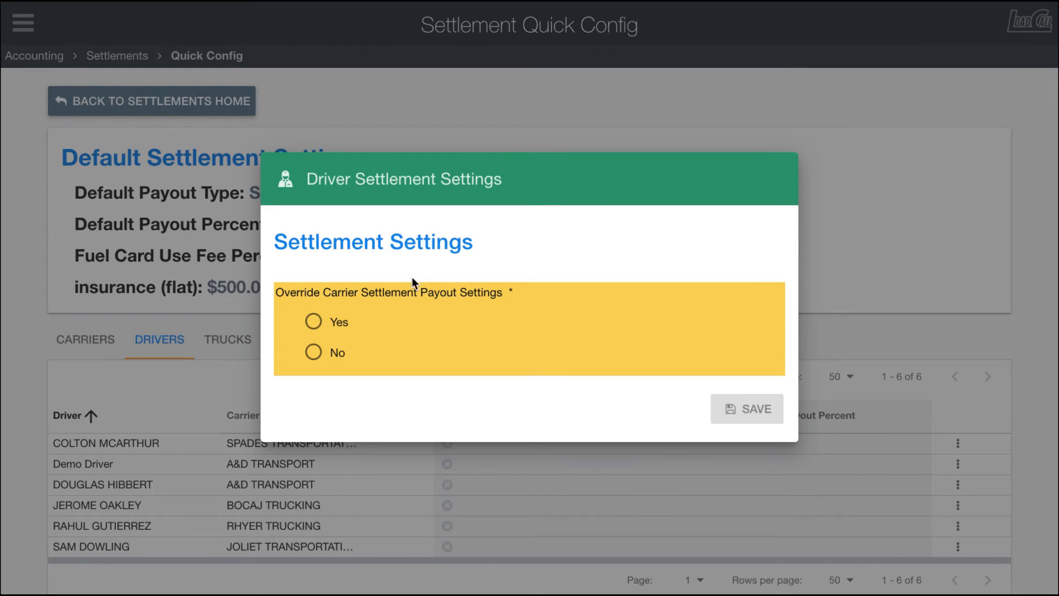
Step: Override the carrier payout for this driver with Straight Percent of Charges (100% of FSC passed through) at 0.9 and save
click(324, 326)
click(334, 345)
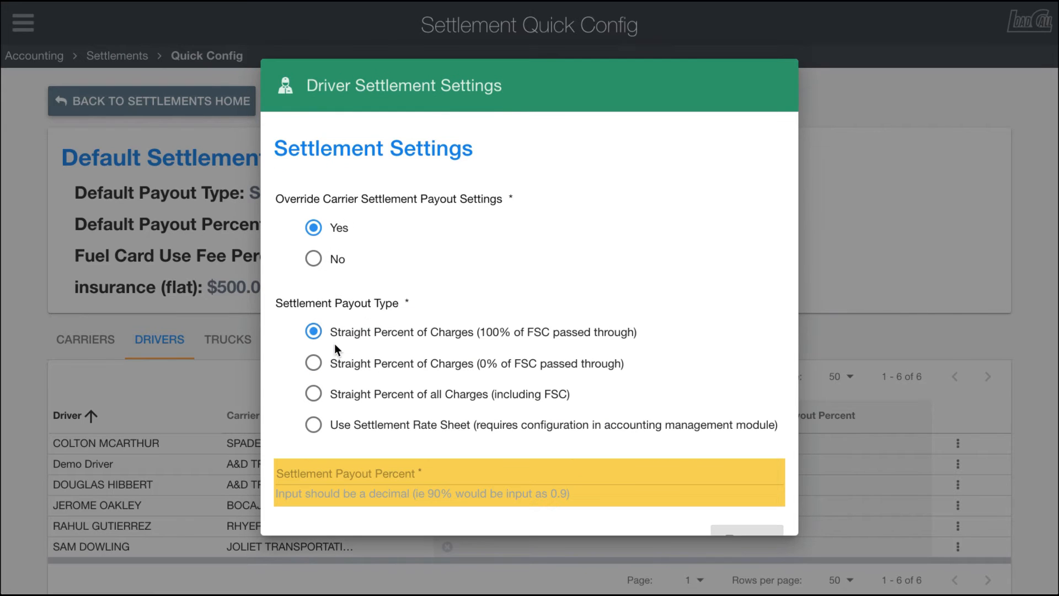
click(306, 473)
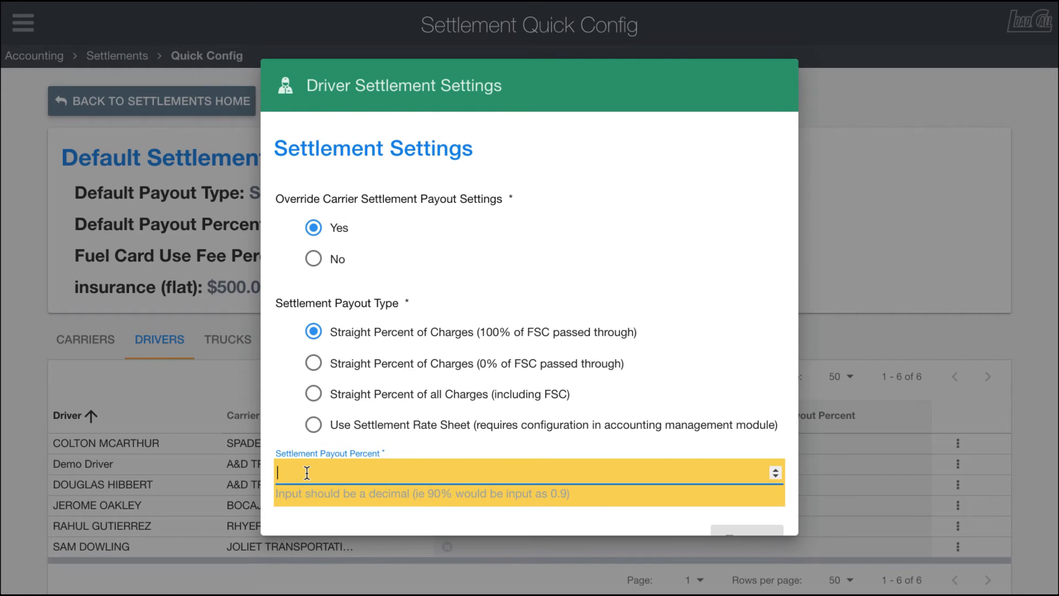
text(.9)
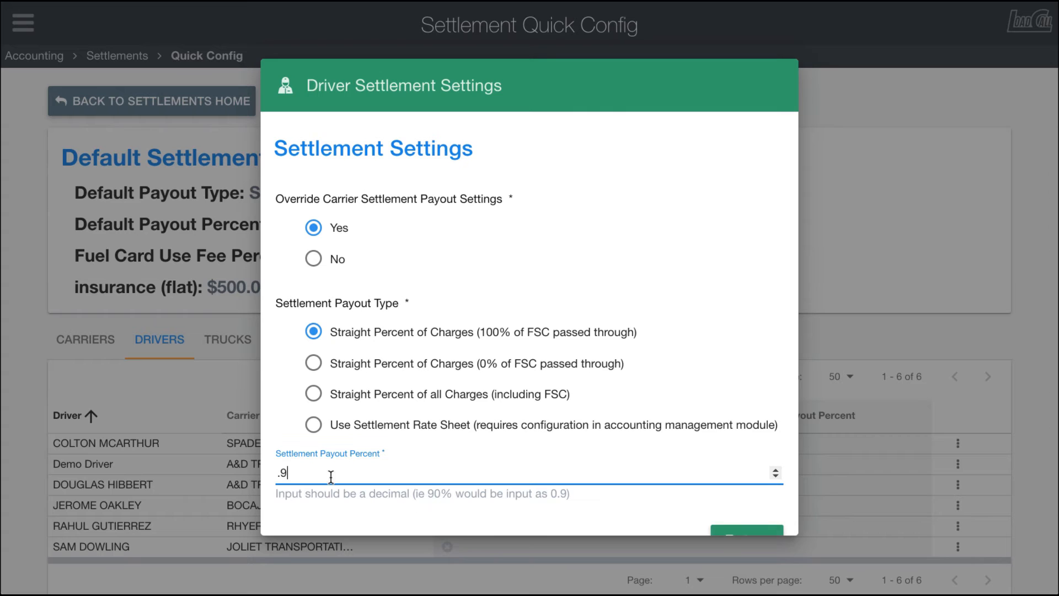
scroll(609, 409, down, 1)
click(726, 503)
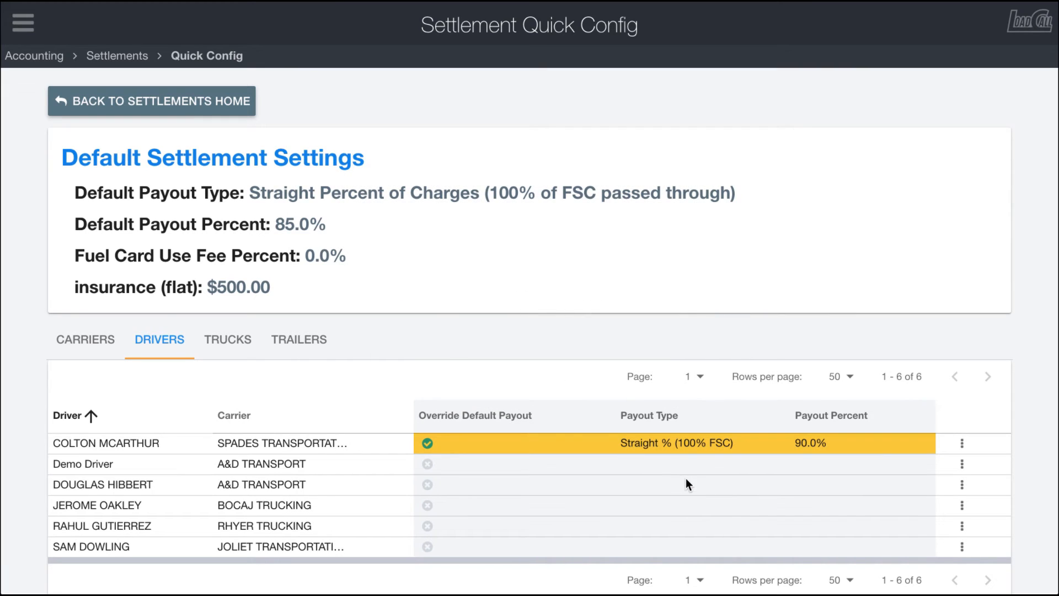
Step: Compare the default payout percent with the payout override columns for the carriers and the drivers
drag(99, 227, 318, 218)
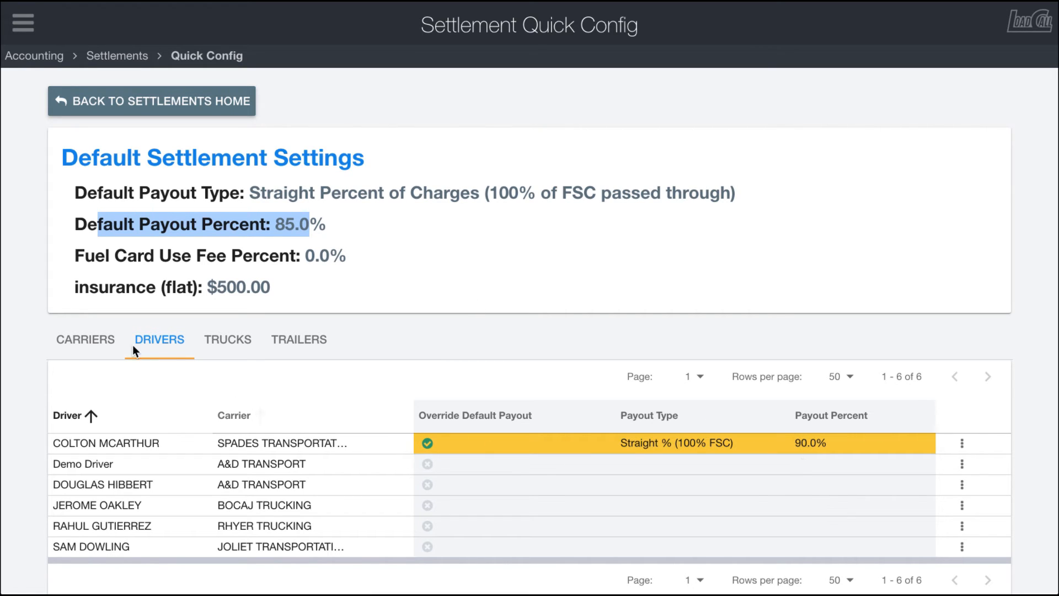
click(80, 340)
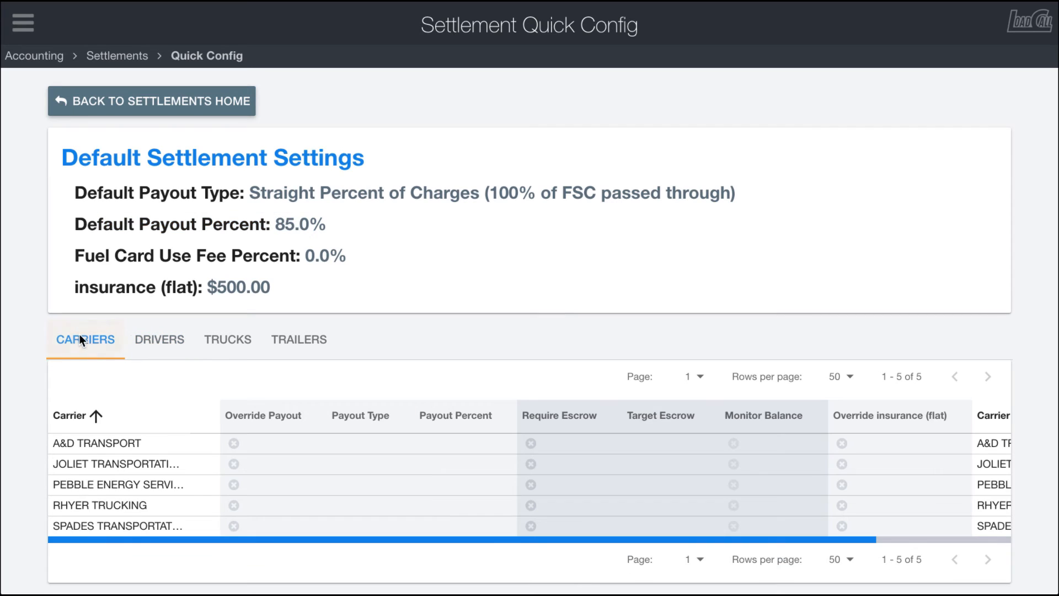
click(159, 339)
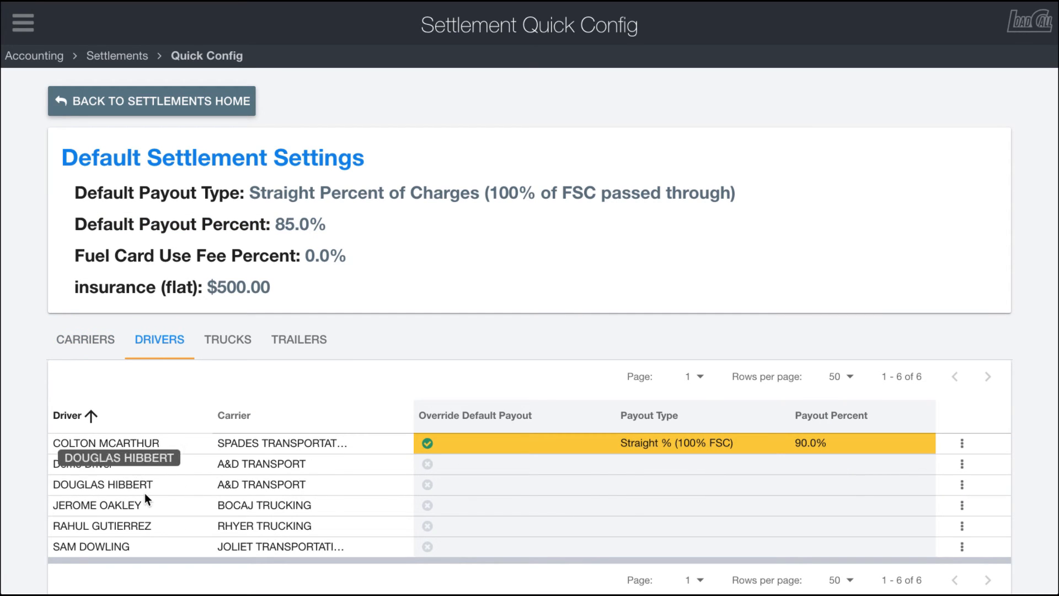
click(86, 339)
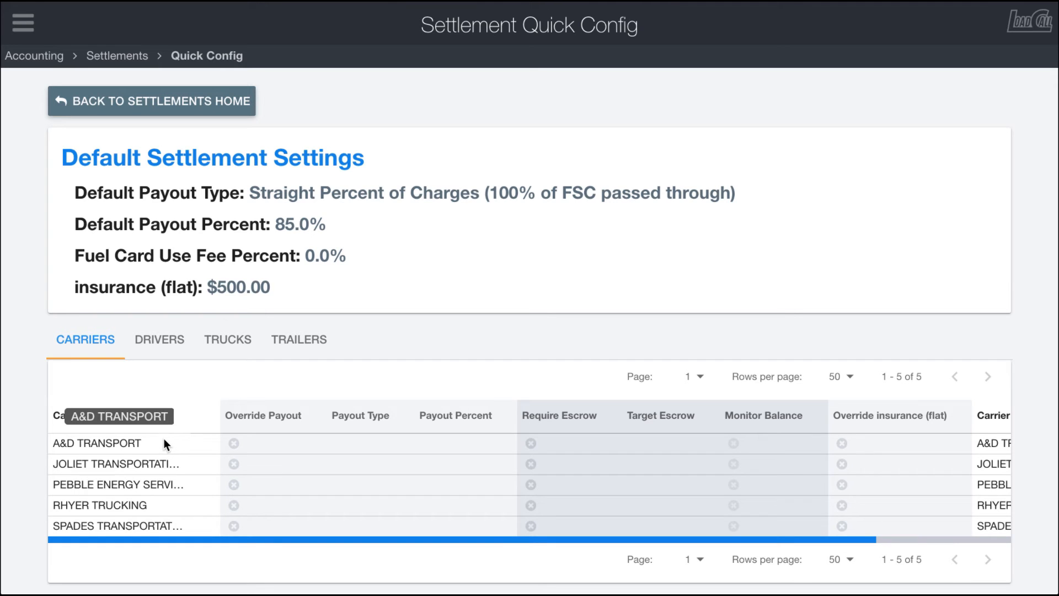
click(176, 342)
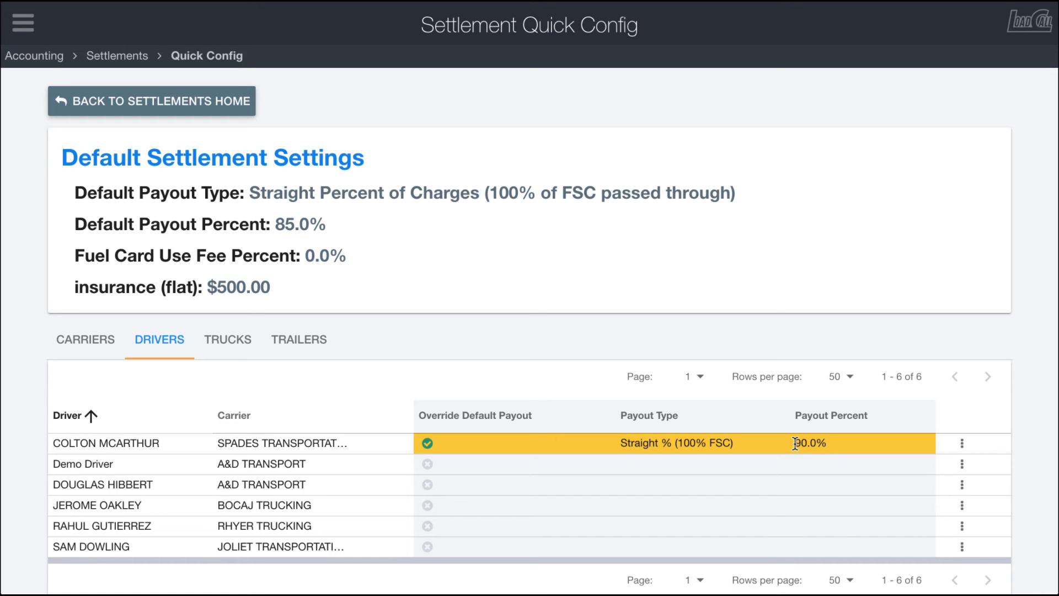
click(82, 343)
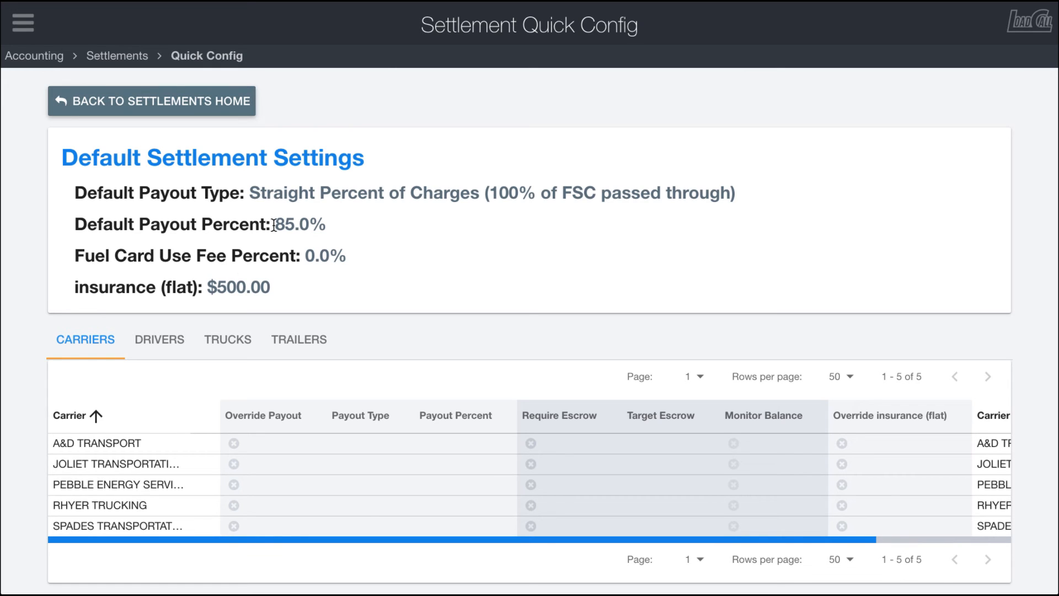
click(153, 351)
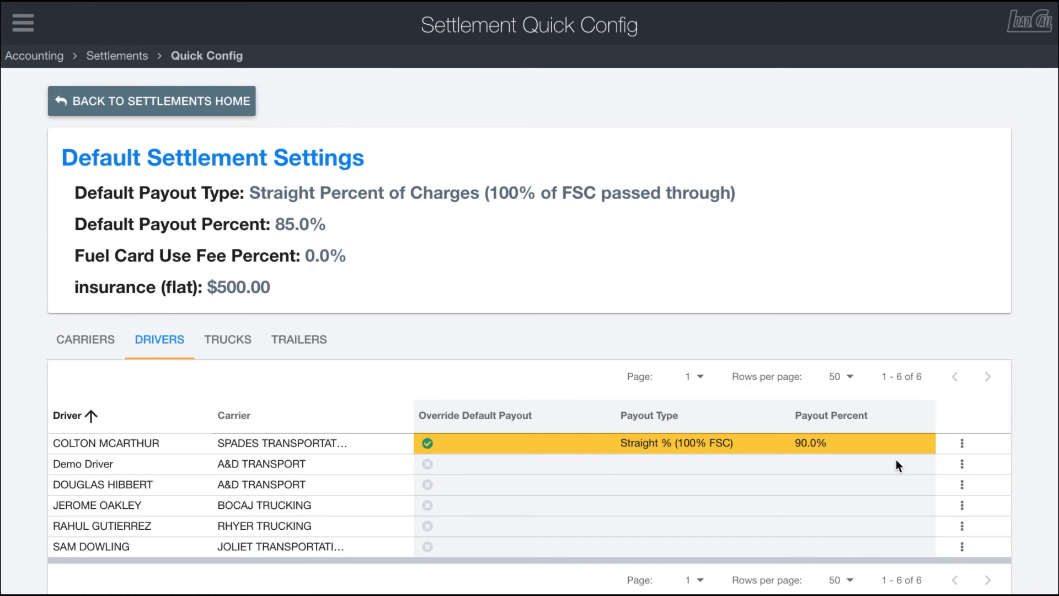
Step: Check the first driver's settings options without choosing any, and view the trucks' company plates settings
click(961, 444)
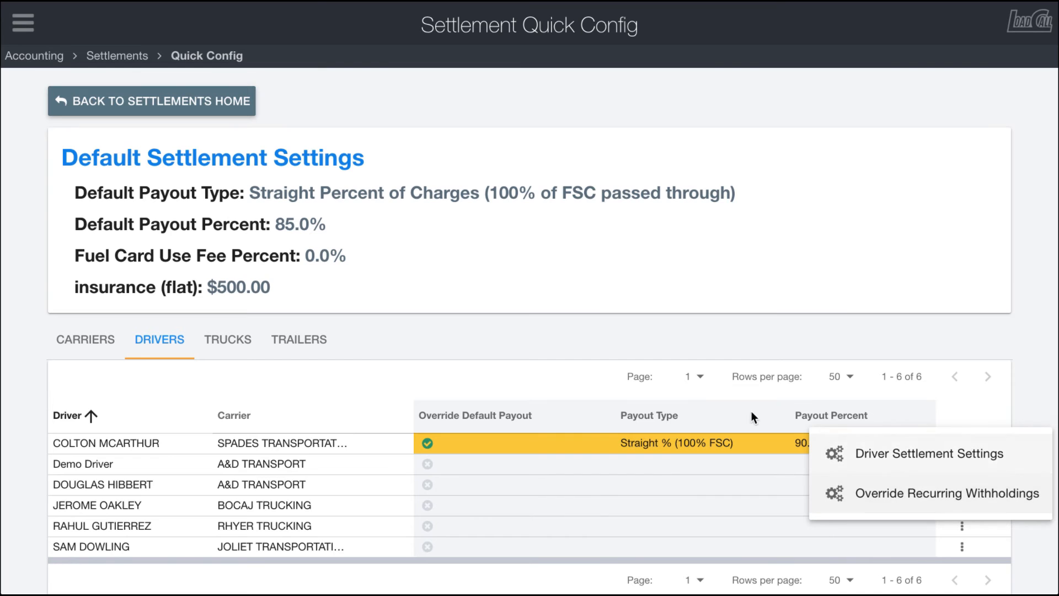
click(261, 336)
click(239, 335)
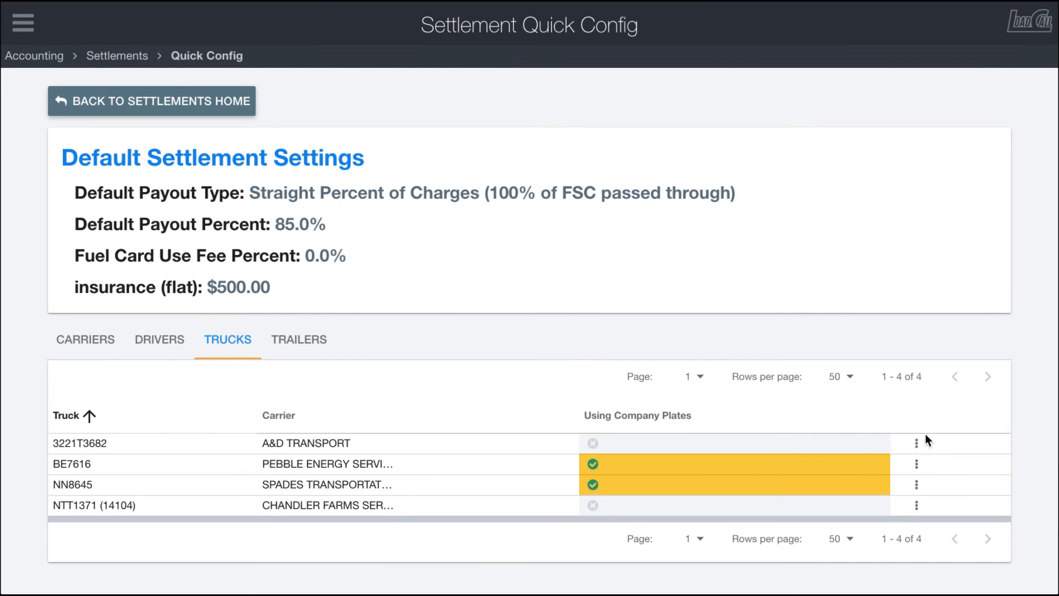
Step: Check the Truck Settlement Settings options of truck 3221T3682 and close them without changing anything
click(915, 445)
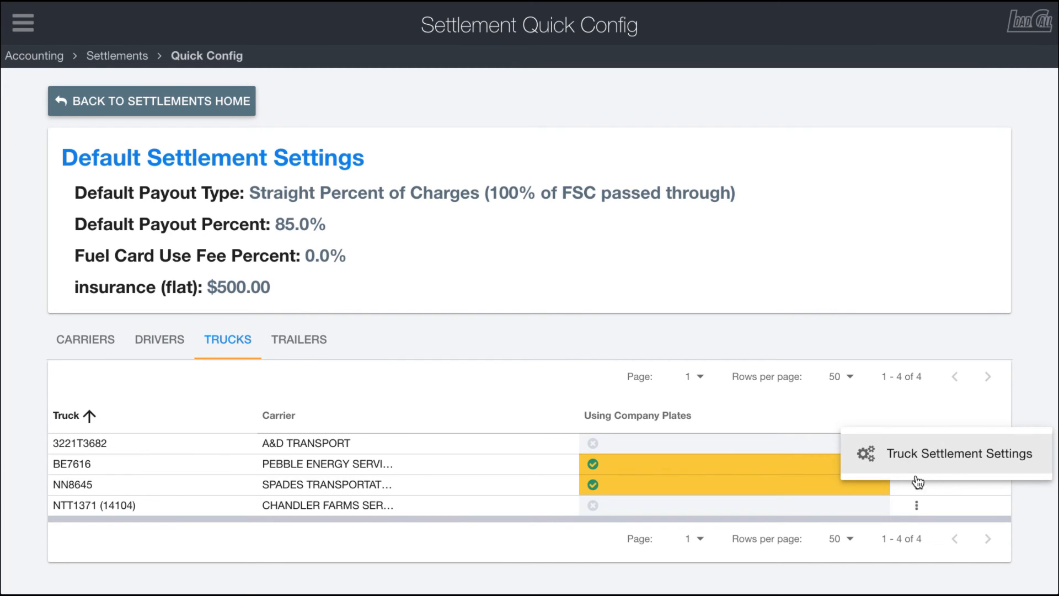
click(917, 454)
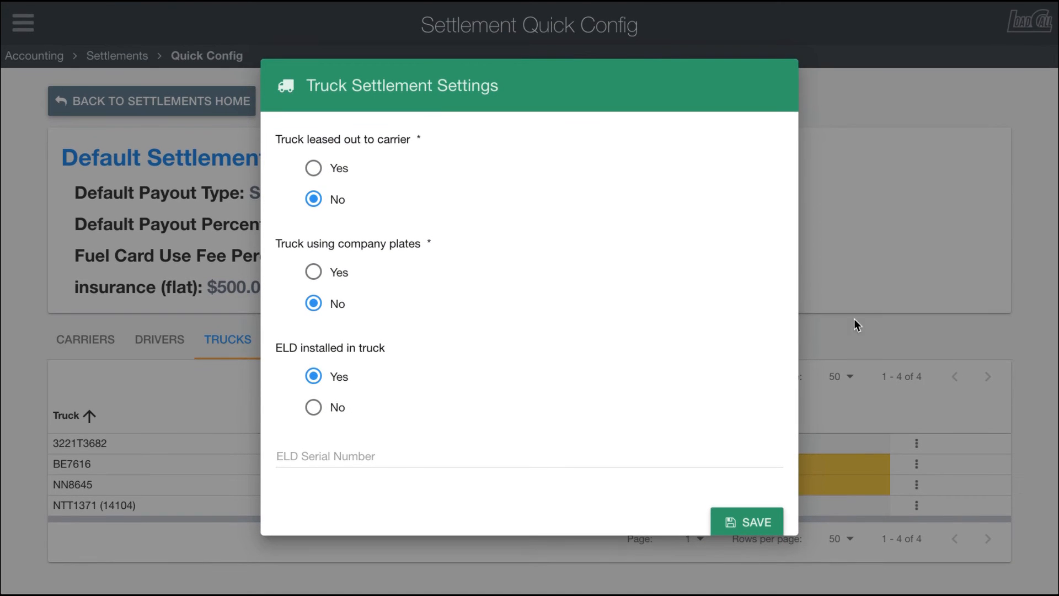
click(887, 309)
Step: Try setting trailer 3221T3342 as leased out to its carrier with No fee, and close its settlement settings without saving
click(306, 342)
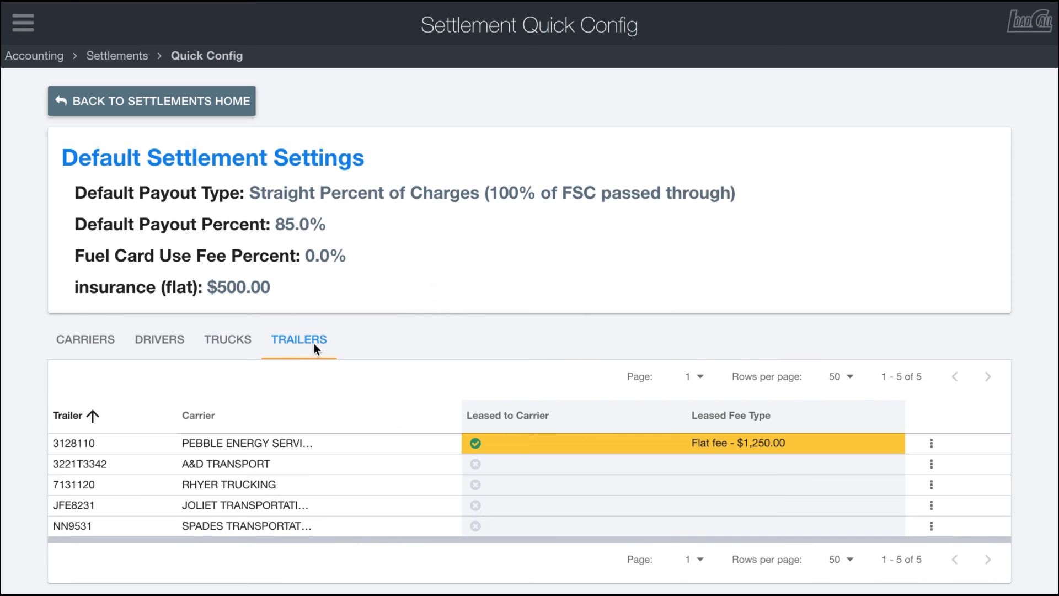
click(932, 463)
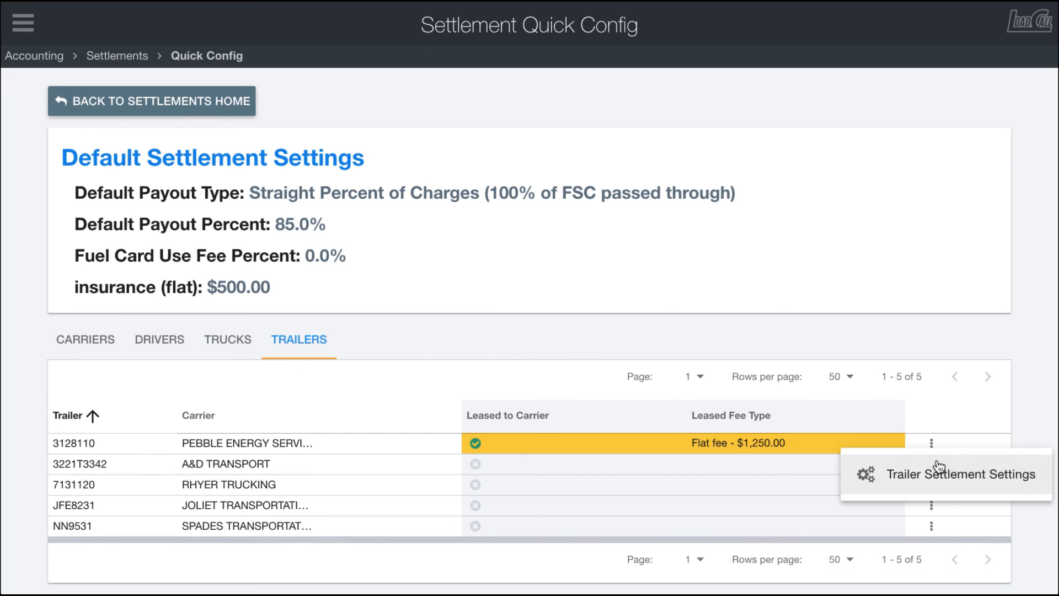
click(915, 471)
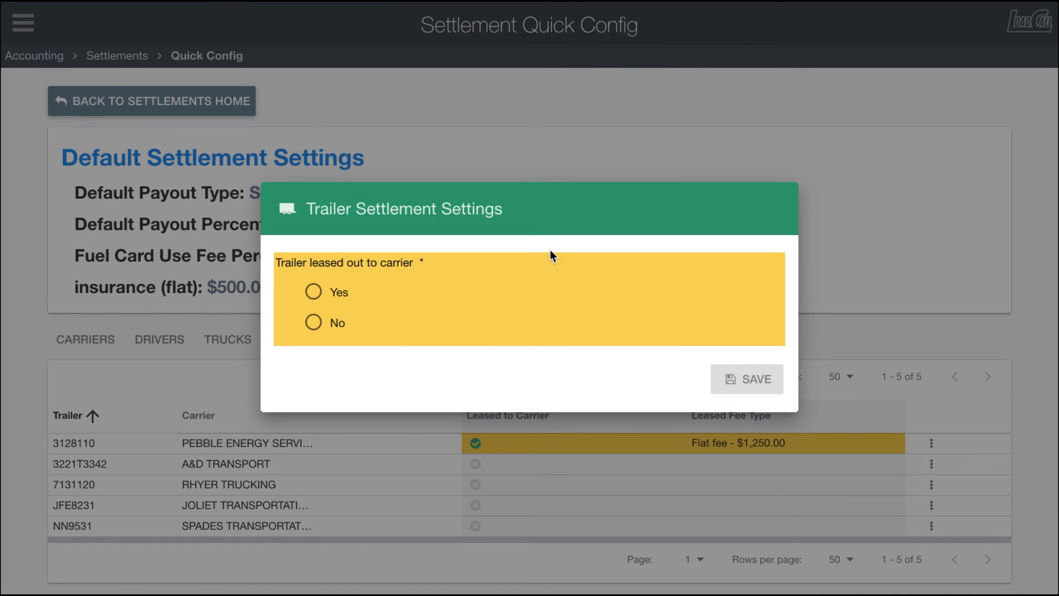
click(329, 292)
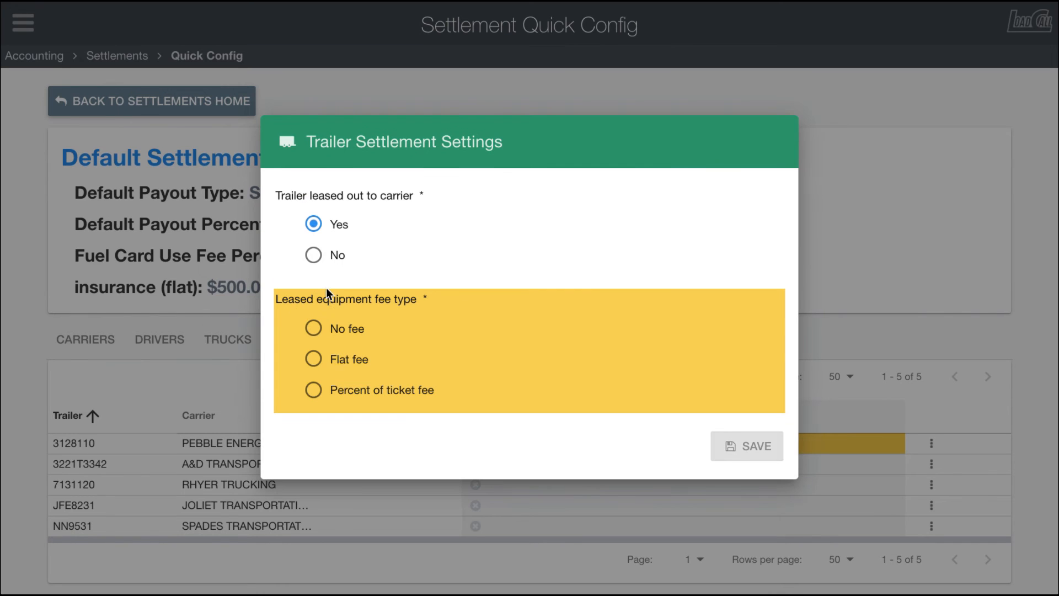
click(313, 328)
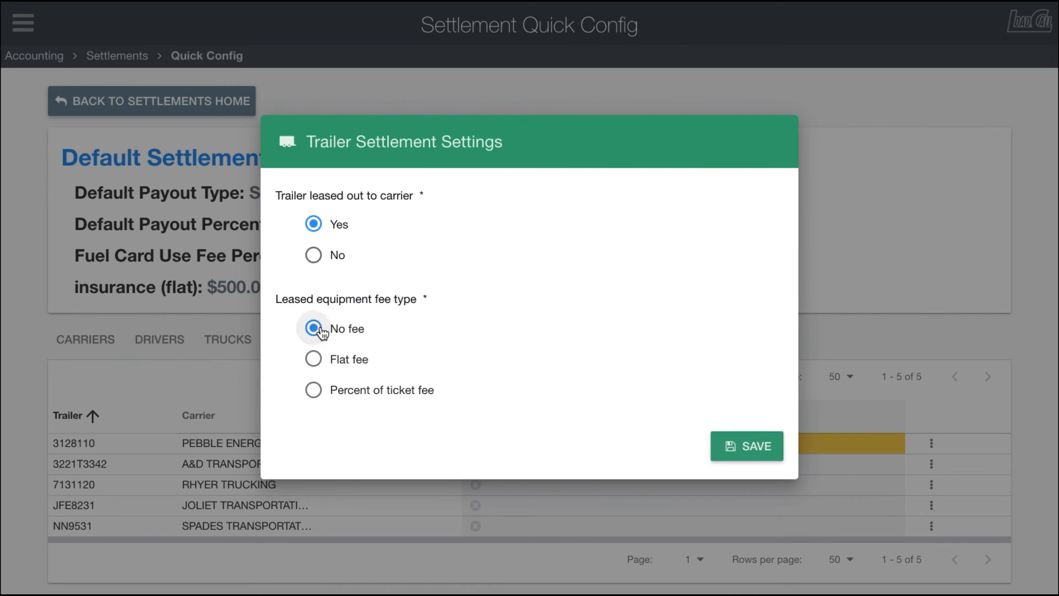
click(228, 349)
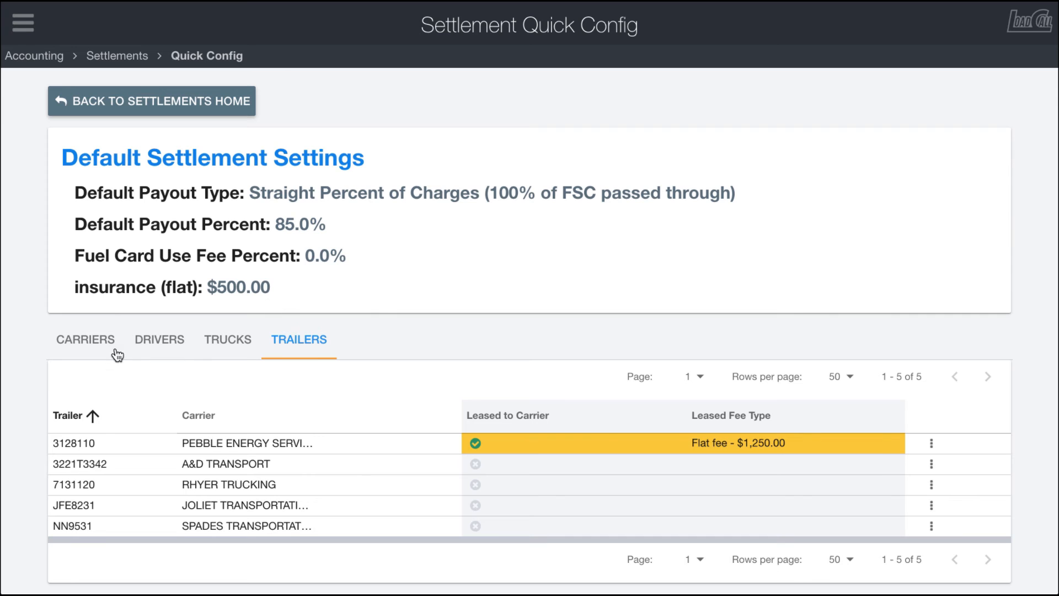
Step: Review the drivers' payout overrides and the trucks' company plates settings in Settlement Quick Config
click(137, 347)
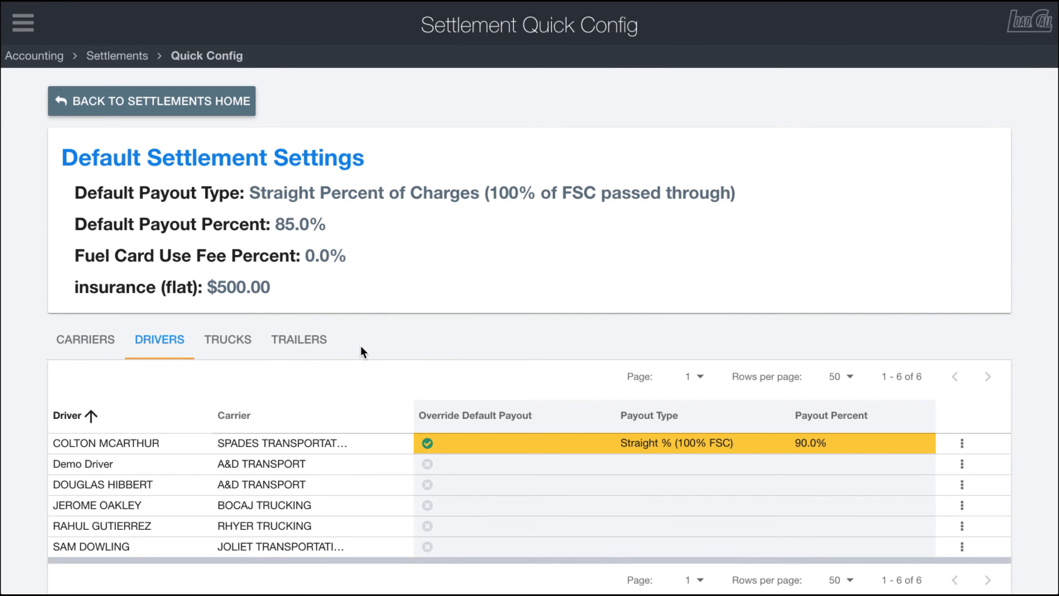
scroll(361, 352, down, 1)
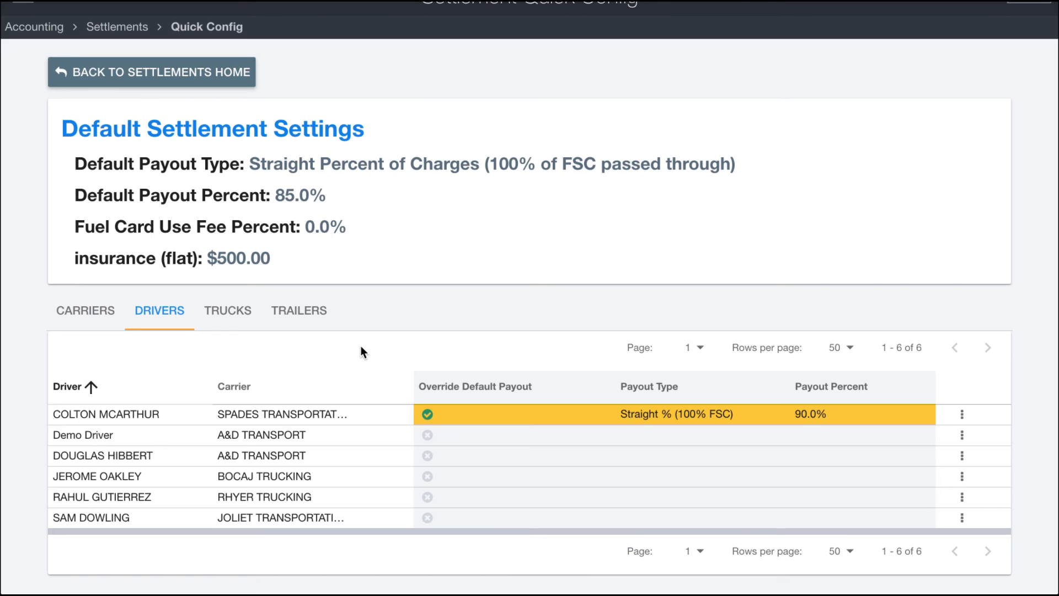
scroll(362, 352, up, 1)
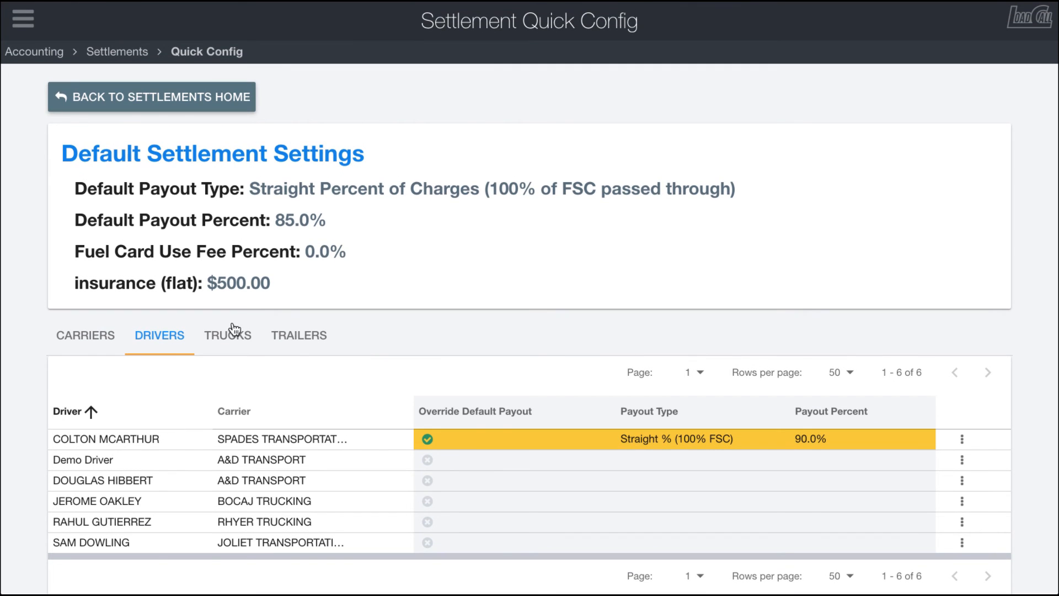
click(233, 332)
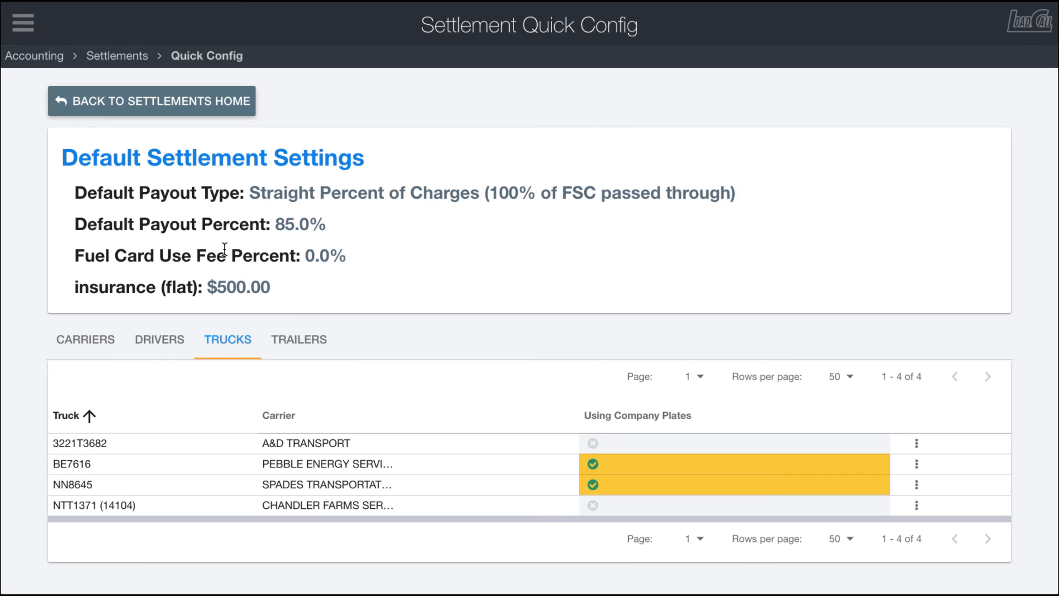
Step: Return to the settlements home and look up the driver with the payout override in Directory Data
click(117, 101)
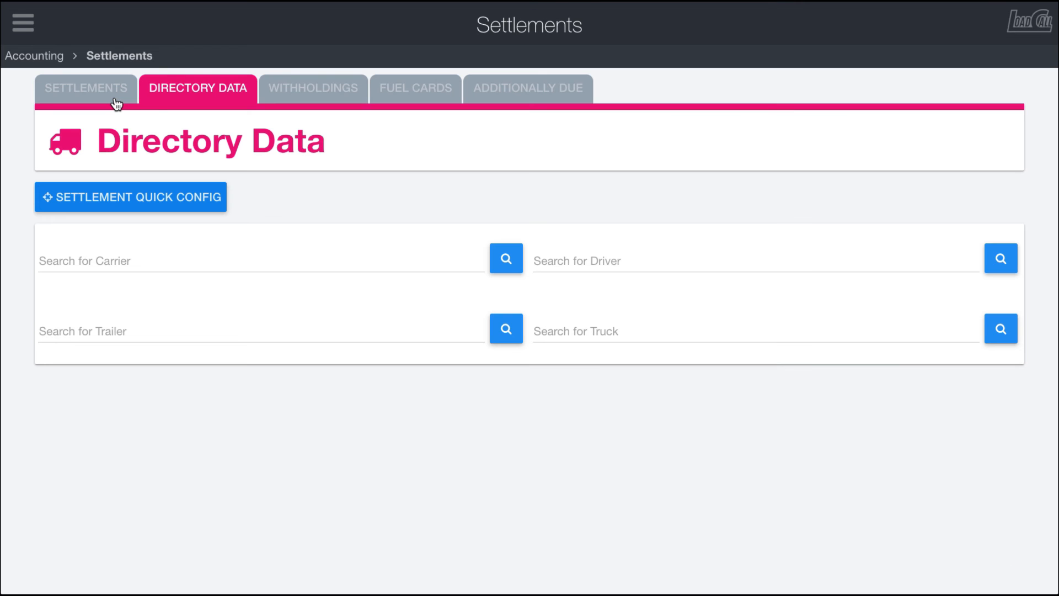
click(554, 263)
text(col)
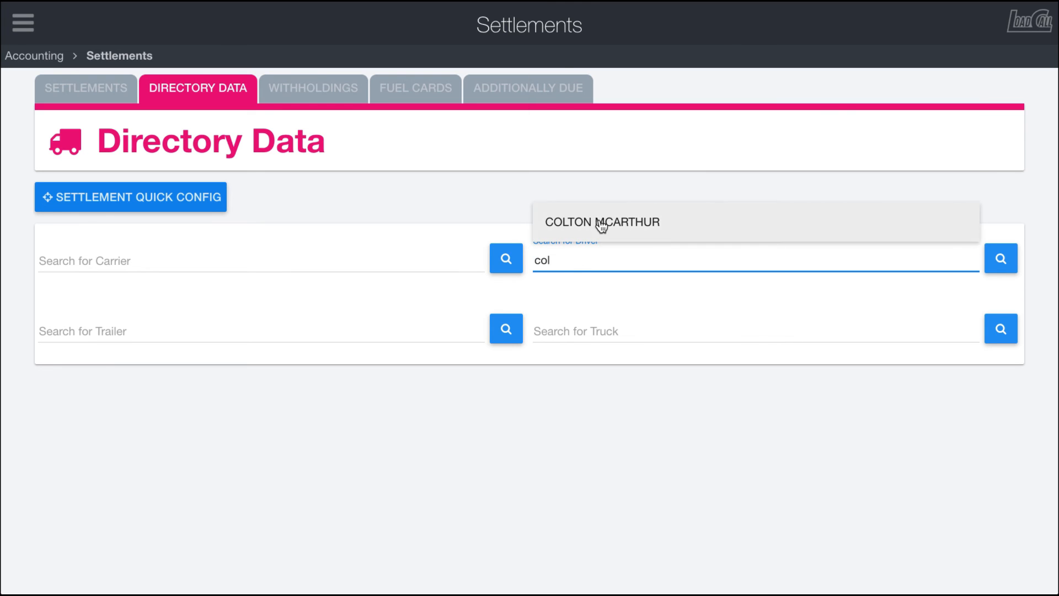
click(600, 221)
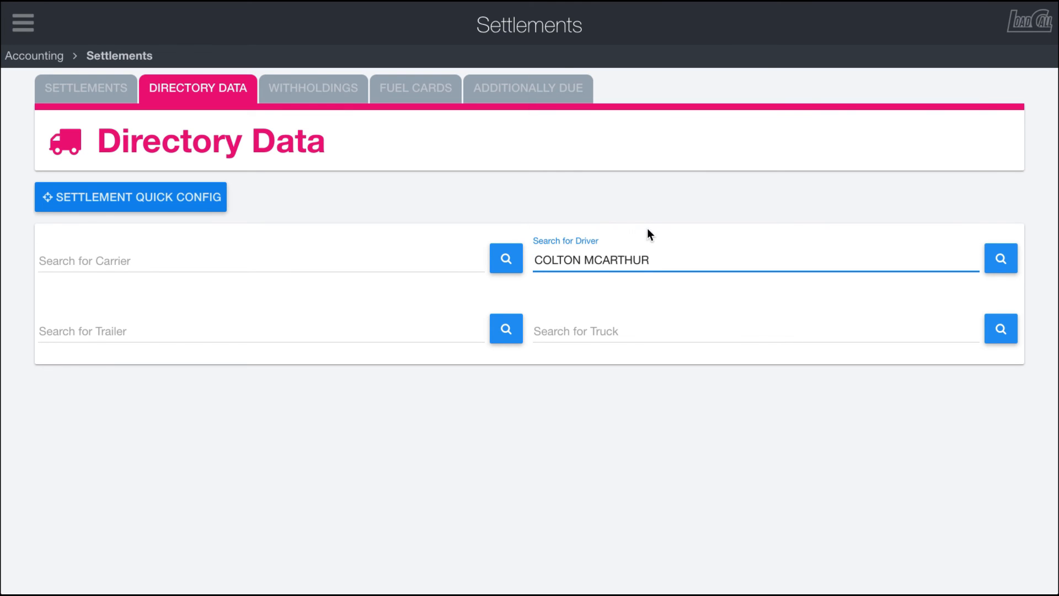
click(1002, 257)
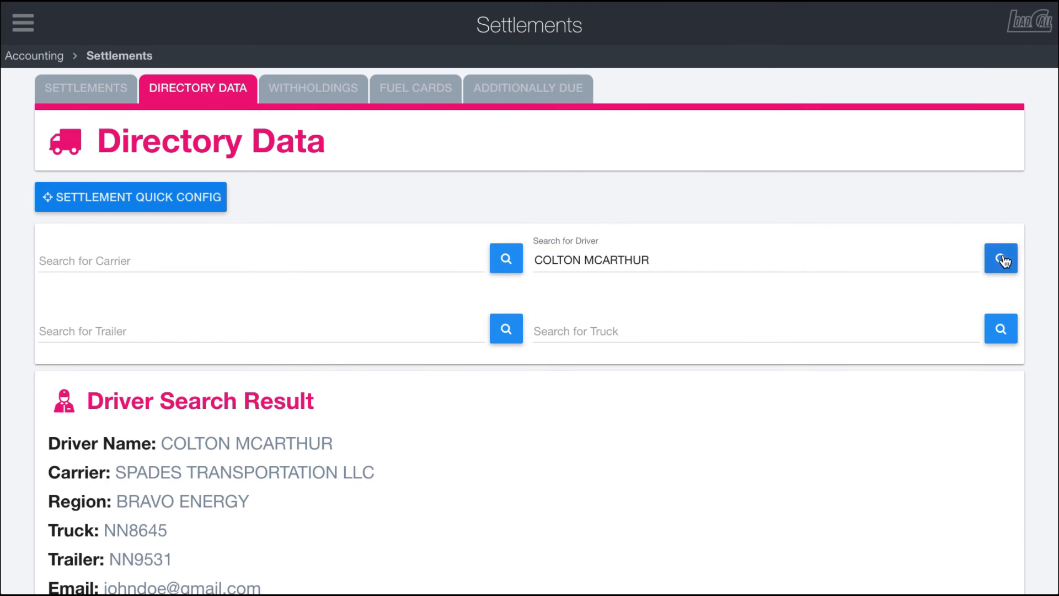
Step: View the found driver's editable contact and carrier details, and close them without making changes
scroll(453, 388, down, 3)
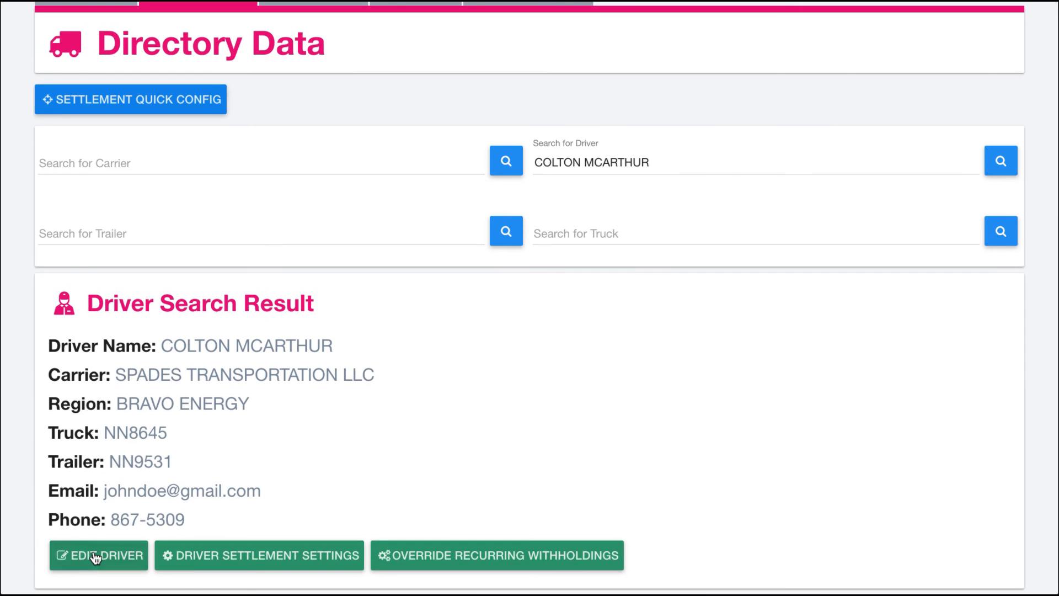
click(107, 559)
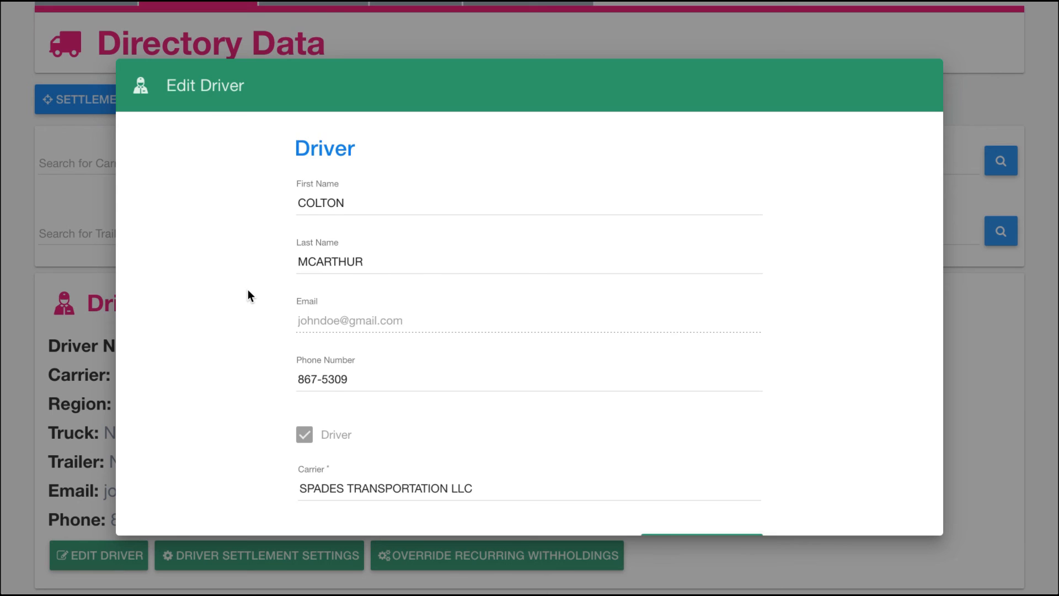
scroll(248, 291, down, 1)
scroll(249, 290, up, 1)
click(91, 320)
Step: Check the found driver's settlement settings and the recurring withholdings override without changing either
click(285, 557)
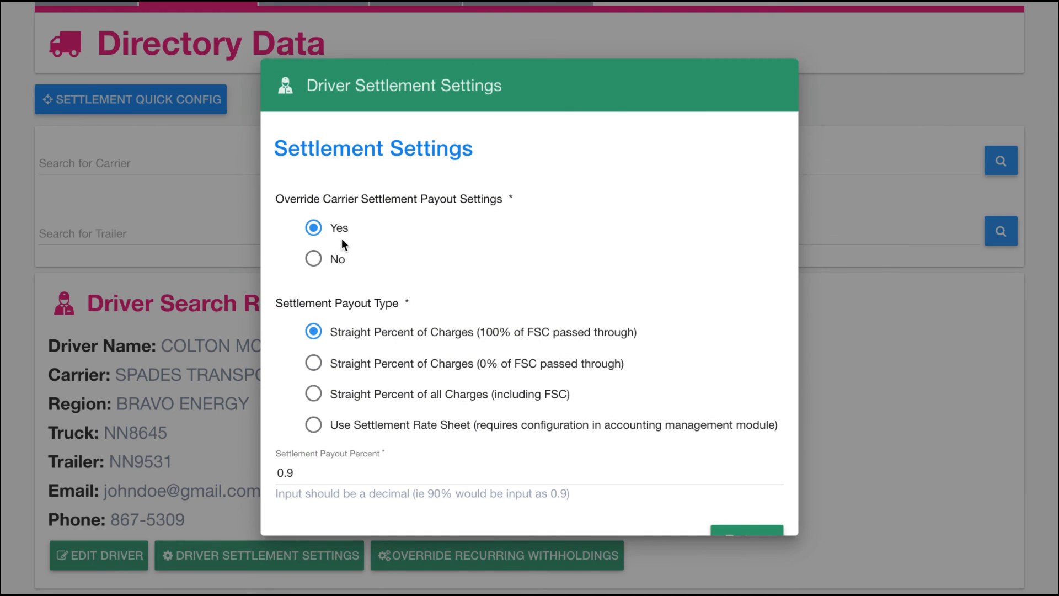
click(178, 448)
click(449, 557)
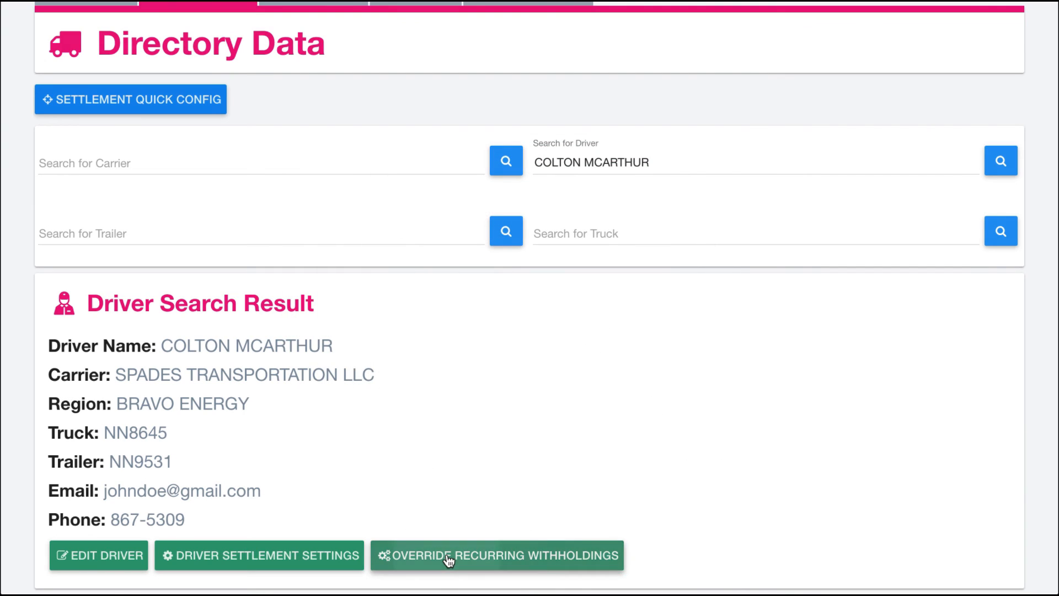
click(147, 359)
Step: Review the default settlement settings without changing them, and return to Directory Data
scroll(266, 374, up, 2)
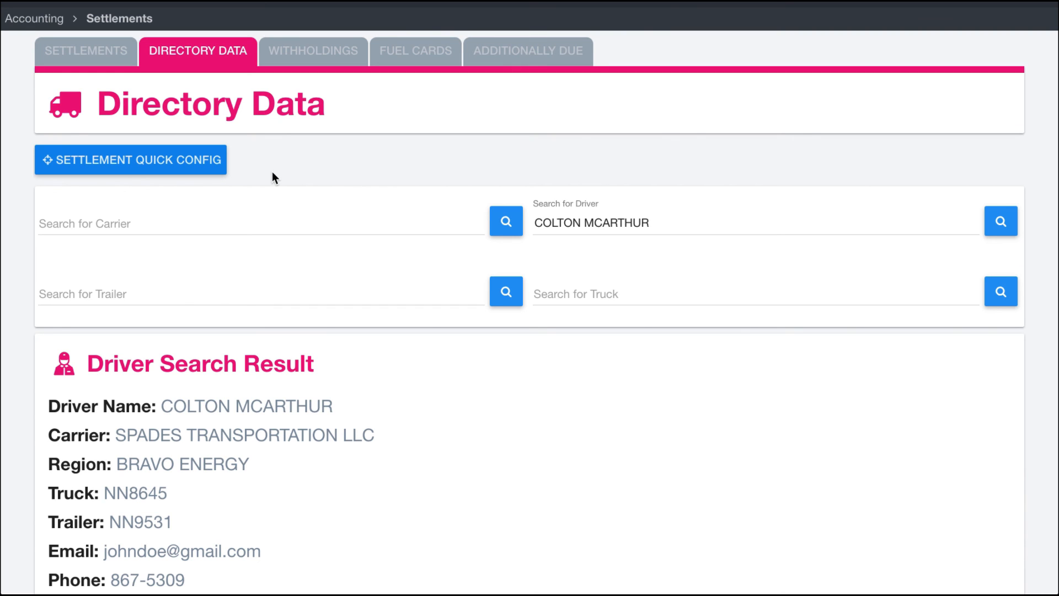
click(94, 57)
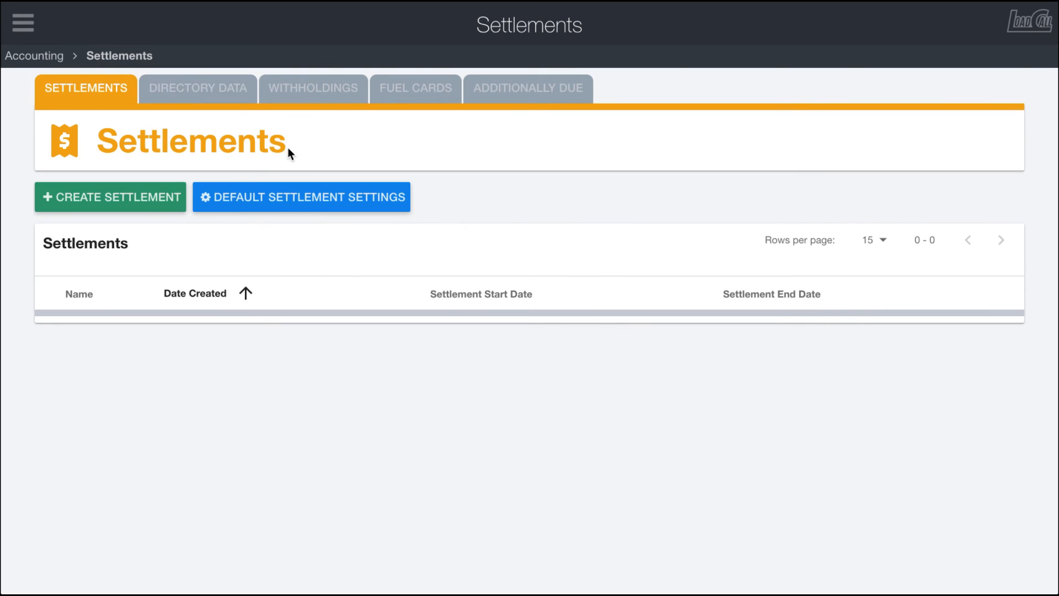
click(232, 209)
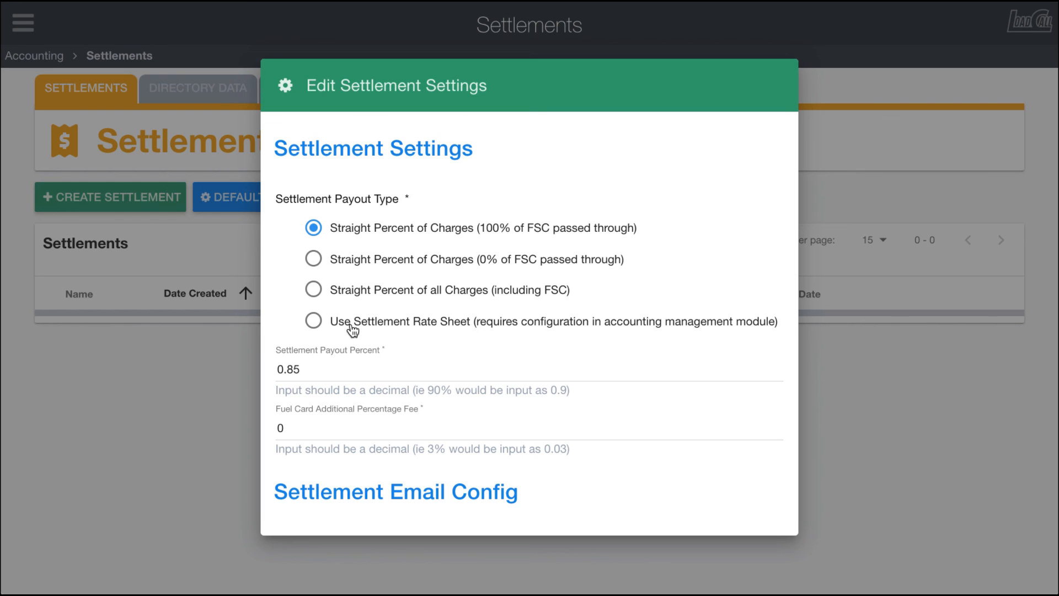
click(198, 388)
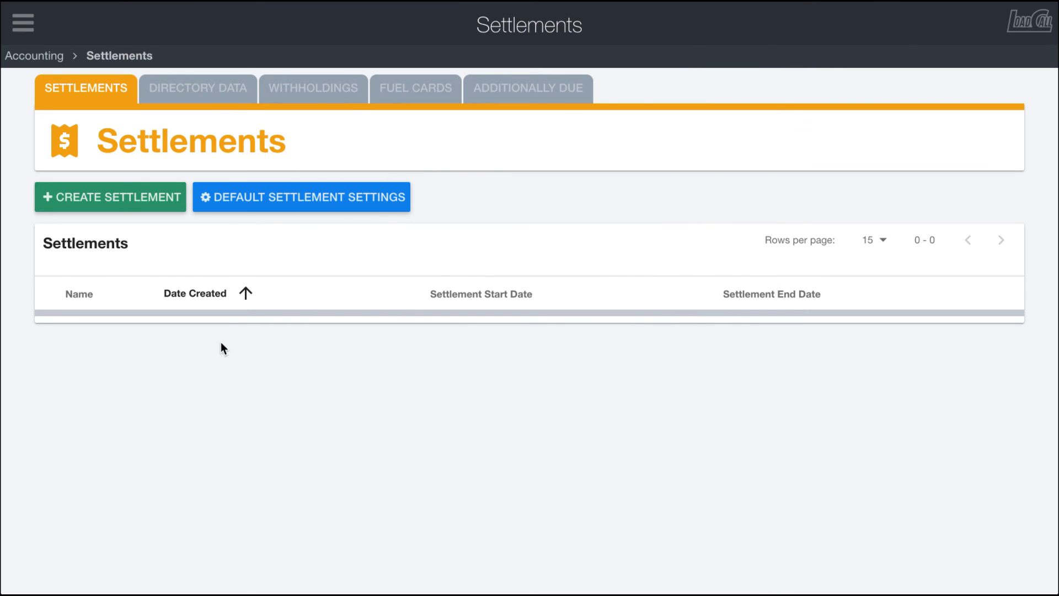
click(219, 94)
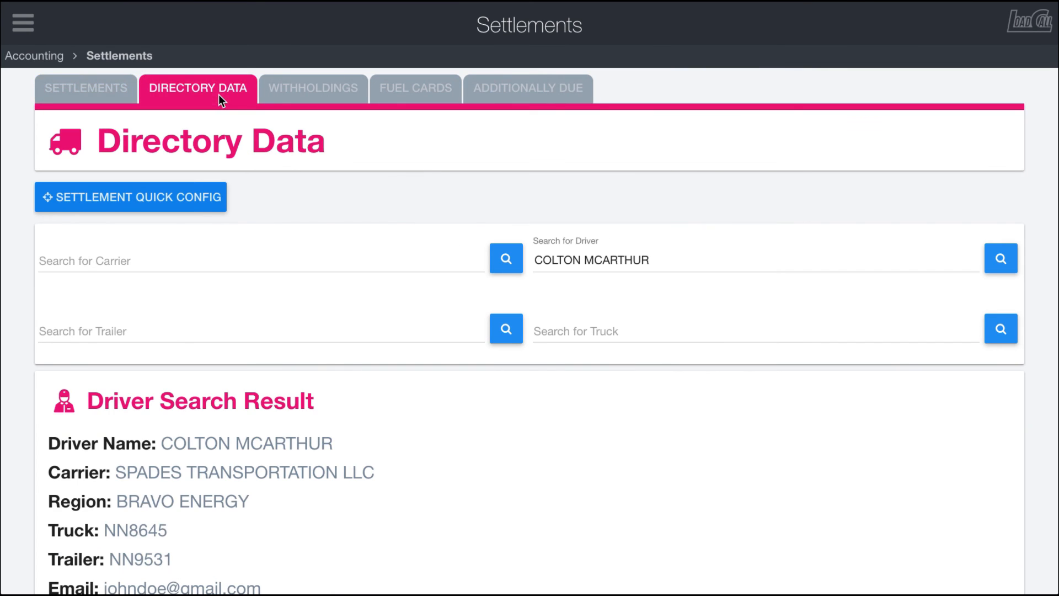